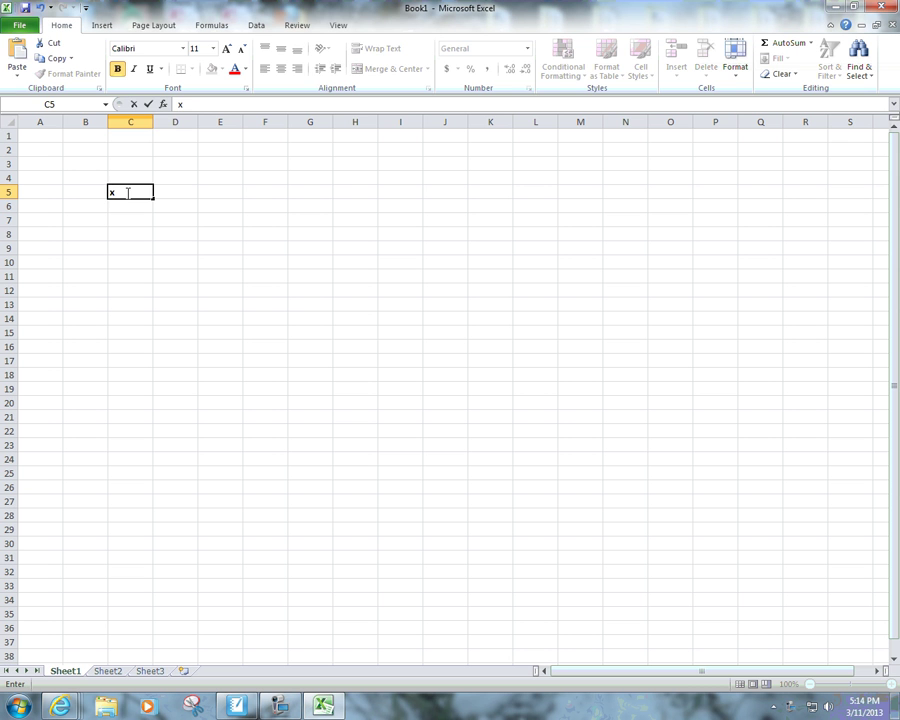
Step: Enter the column headings x-axis in C5 and y-axis in D5
type("-axis")
key("Tab")
type("y-axis")
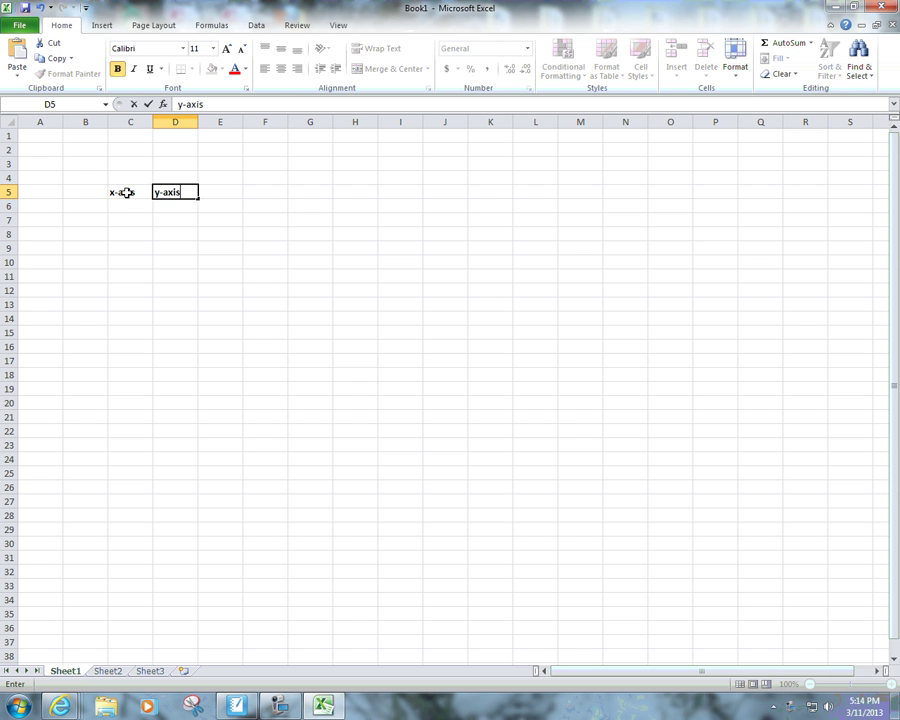
key("Return")
Step: Enter 0, 1 and 2 below the x-axis heading and fill the series down to 12 in C18
key("Left")
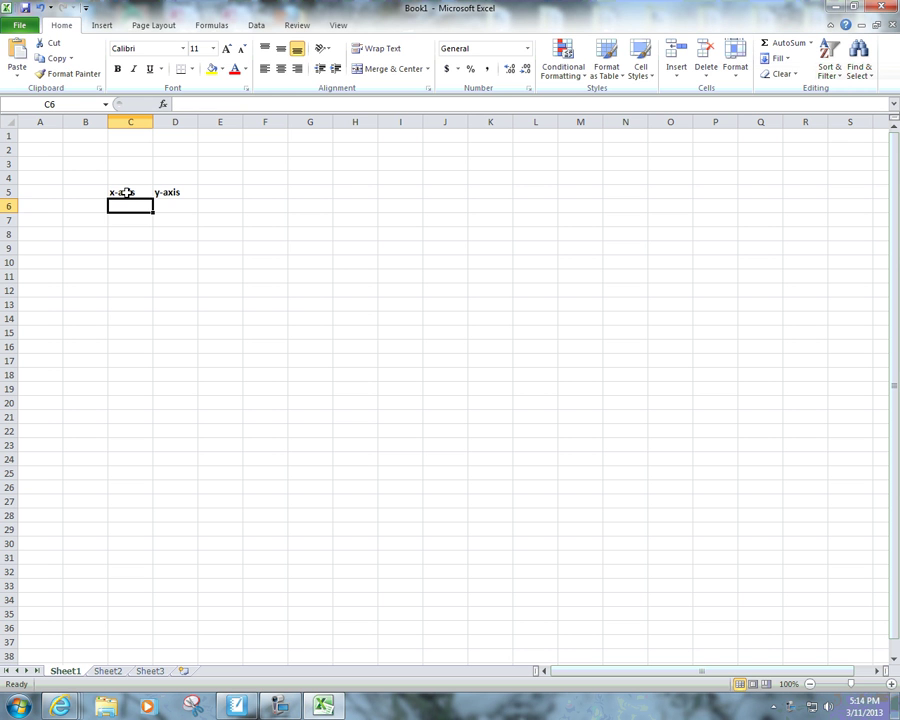
type("0")
key("Return")
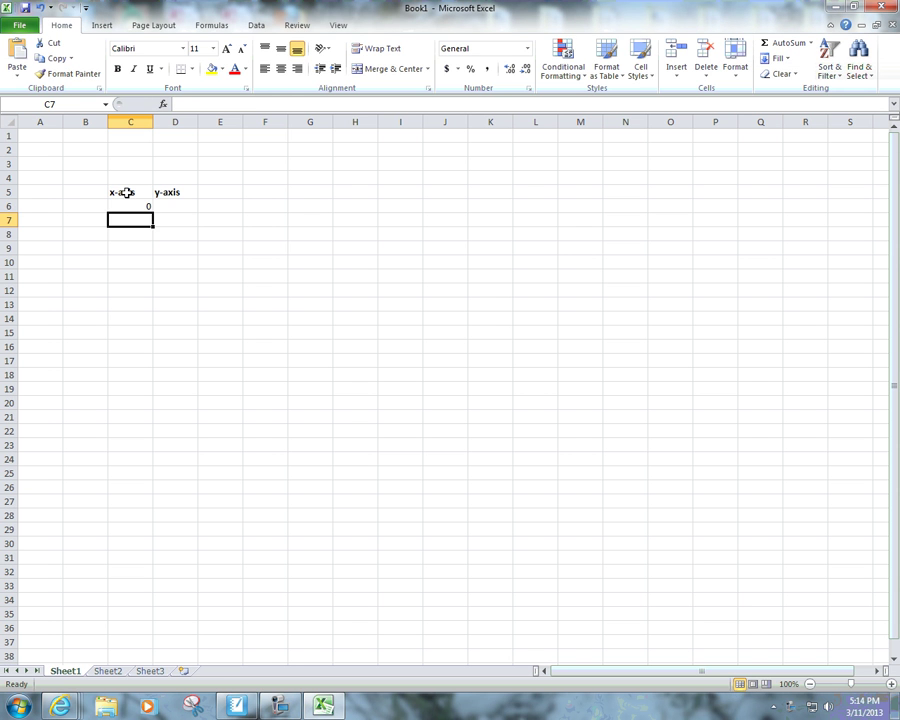
type("1")
key("Return")
type("2")
key("Return")
left_click_drag(137, 205, 147, 380)
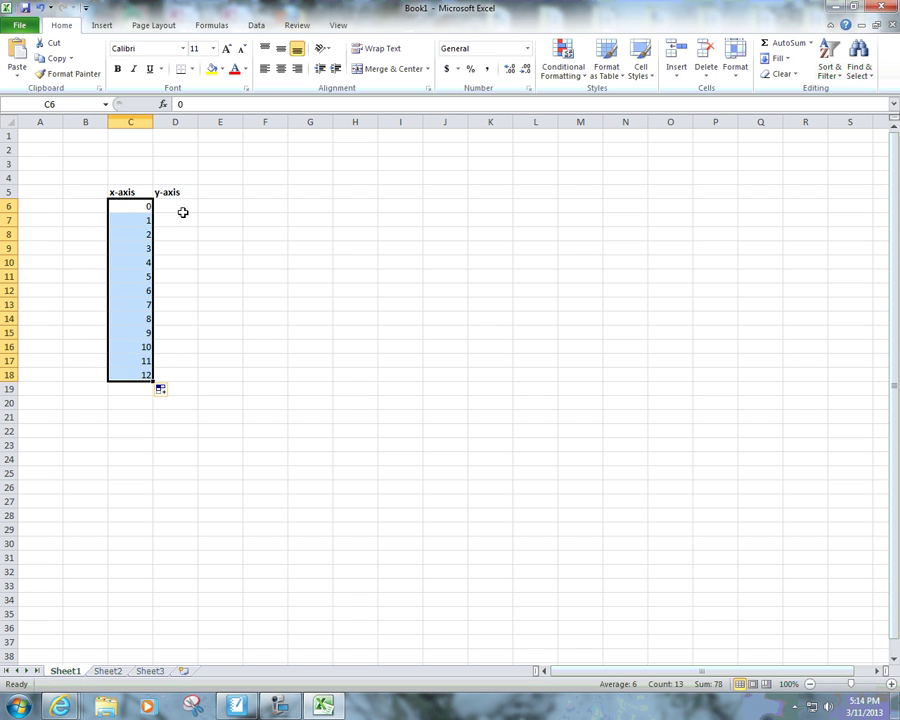
left_click(178, 210)
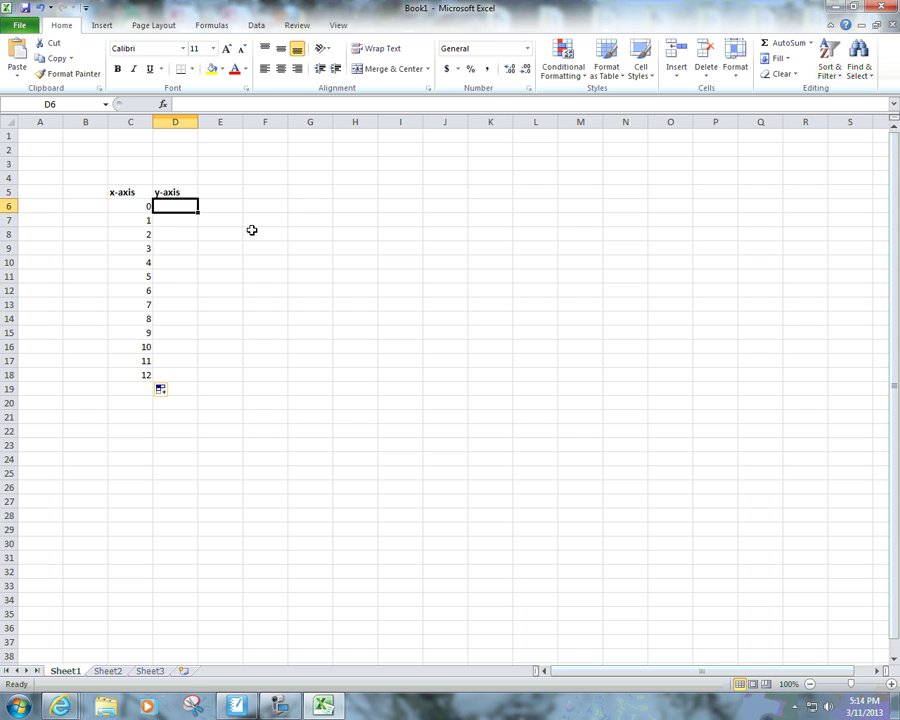
type("32")
key("Return")
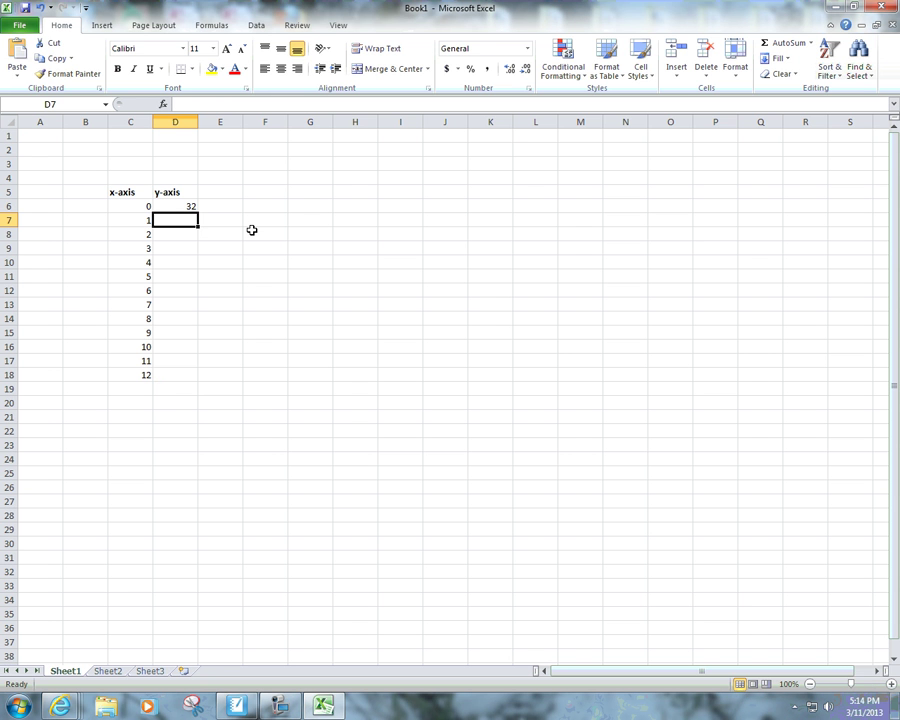
type("7")
key("Up")
key("Delete")
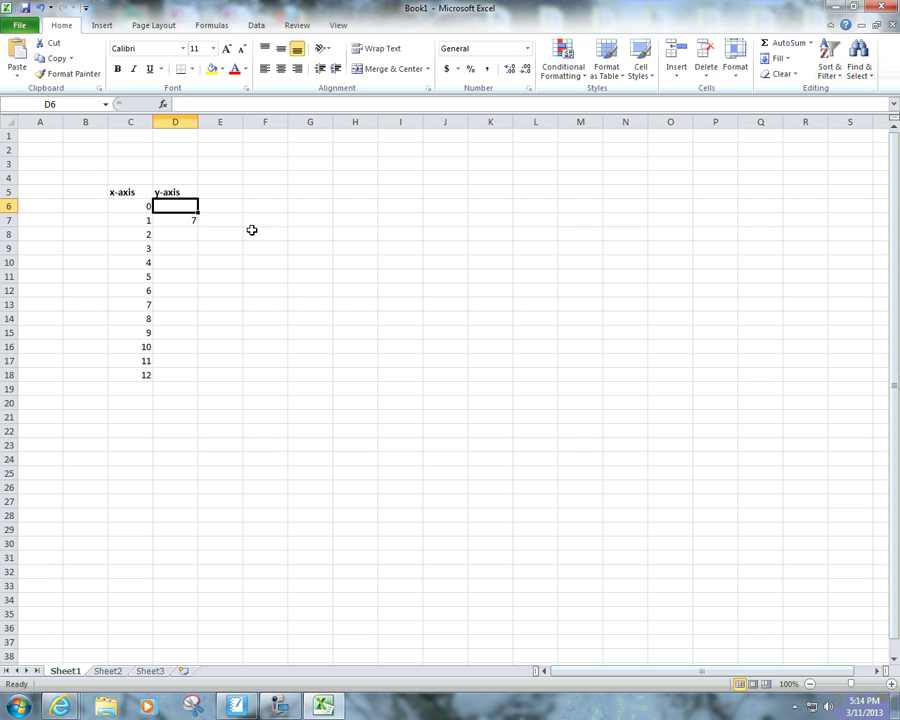
Step: Enter the y-axis values 1, 3, 5, 7 and 11 in cells D6 to D10
type("1")
key("Return")
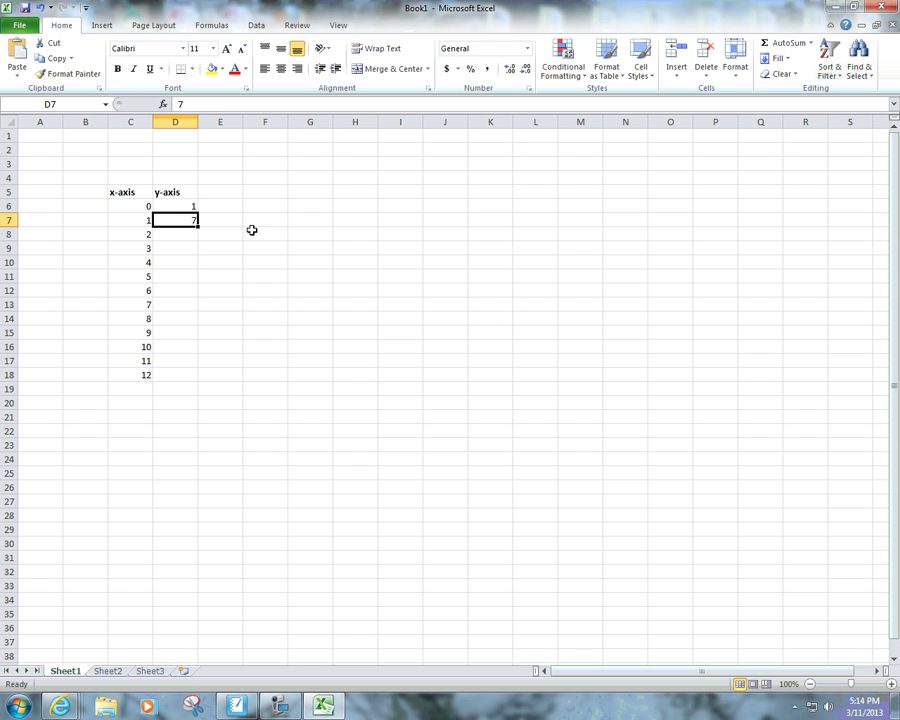
type("3")
key("Return")
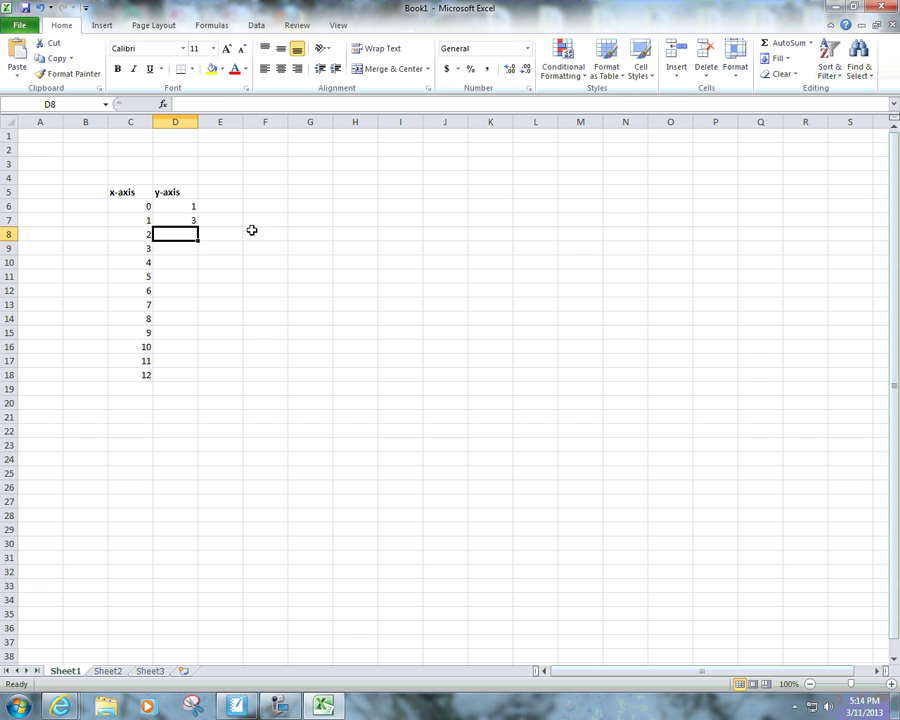
type("5")
key("Return")
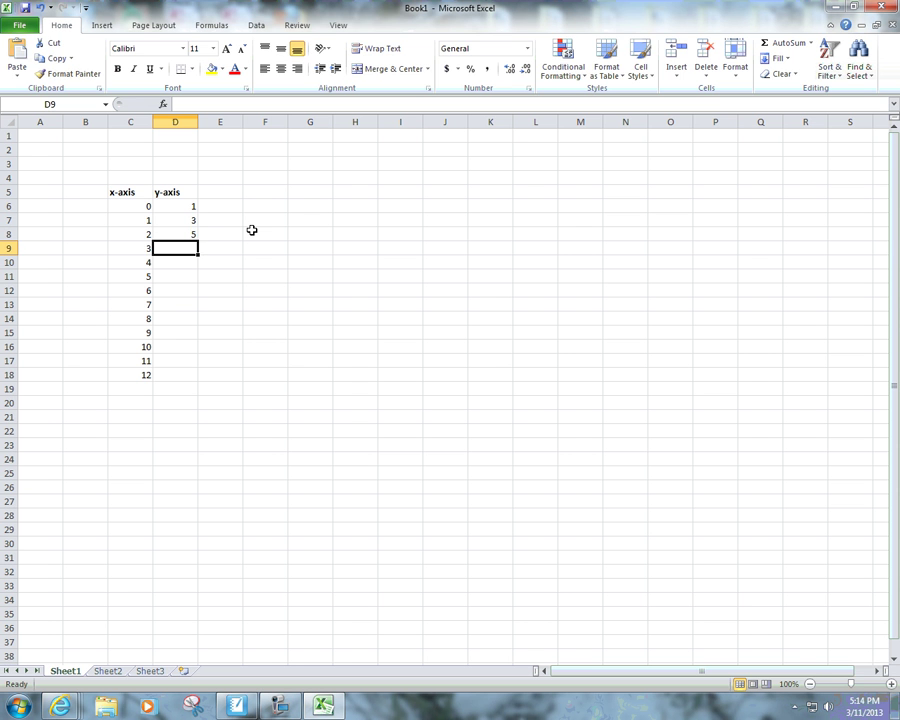
type("7")
key("Return")
type("11")
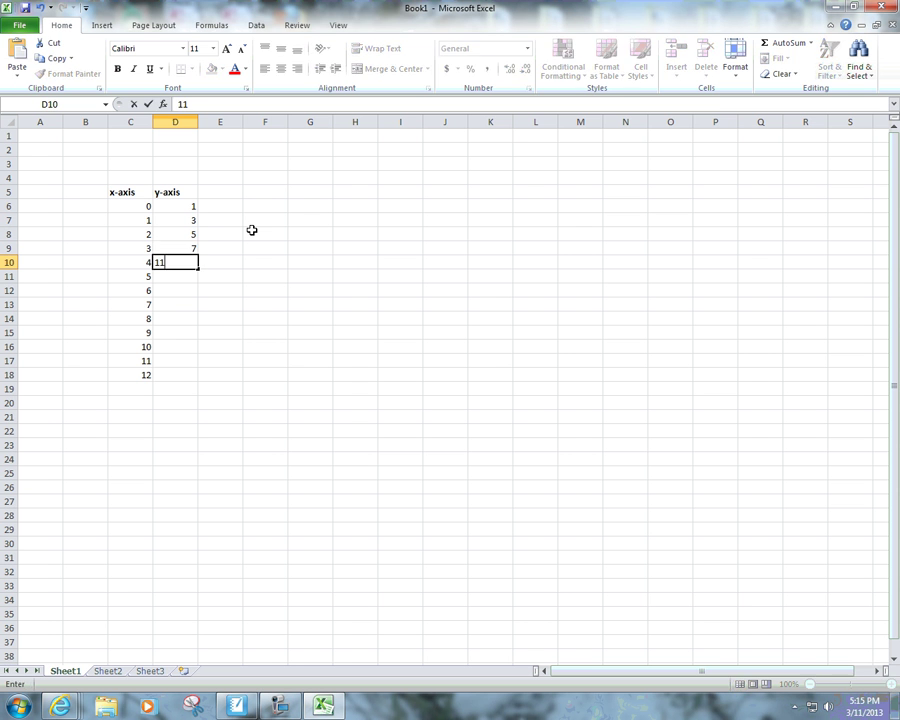
key("Return")
left_click_drag(185, 204, 185, 382)
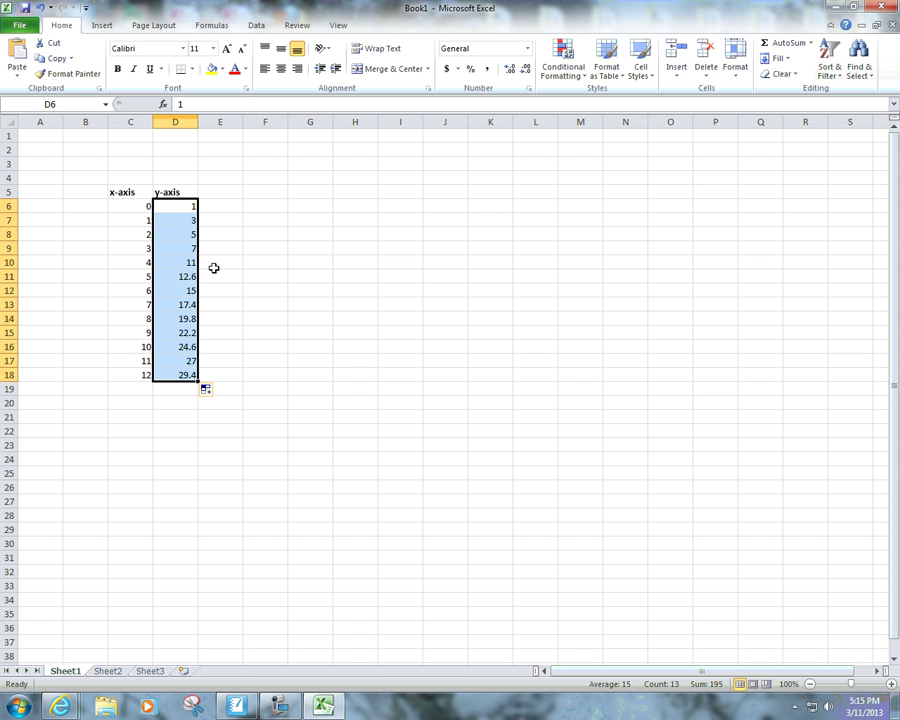
left_click_drag(183, 273, 183, 375)
key("Delete")
Step: Enter the y-axis values 13, 17, 19 and 23 in cells D11 to D14
type("13")
key("Return")
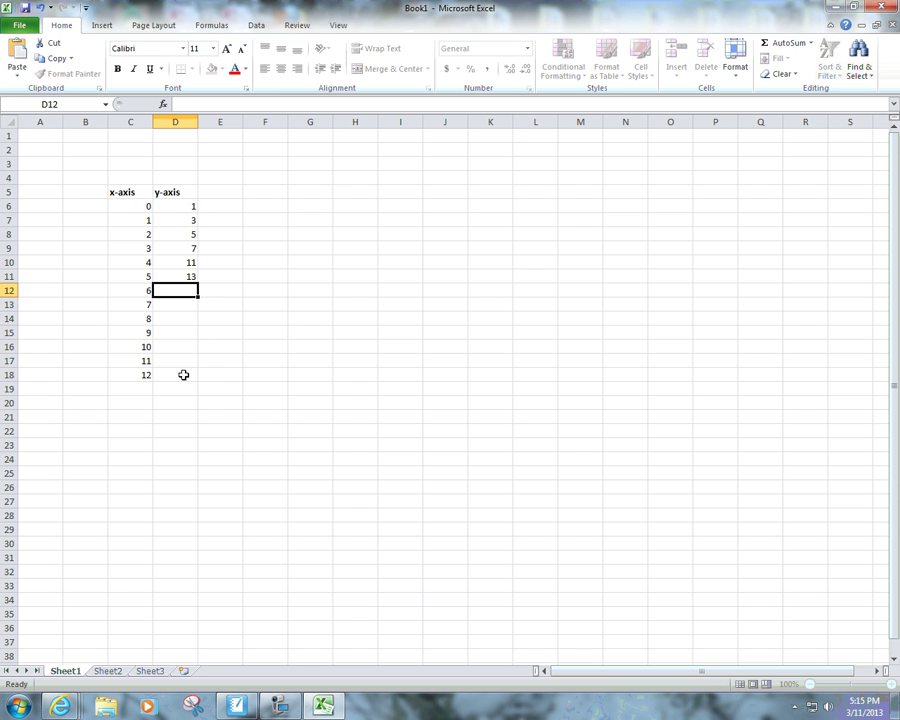
type("17")
key("Return")
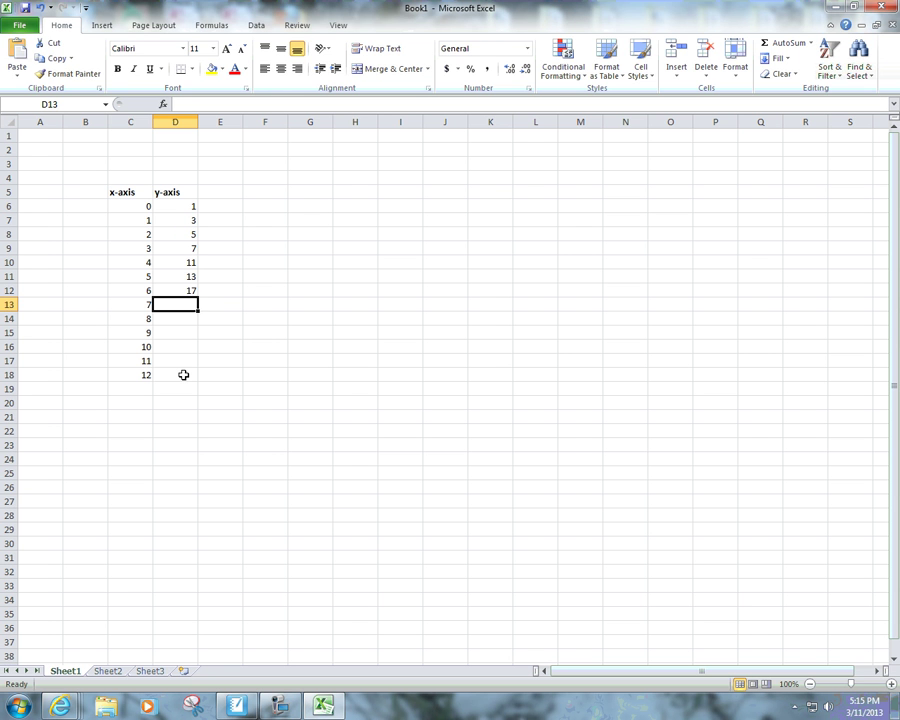
type("19")
key("Return")
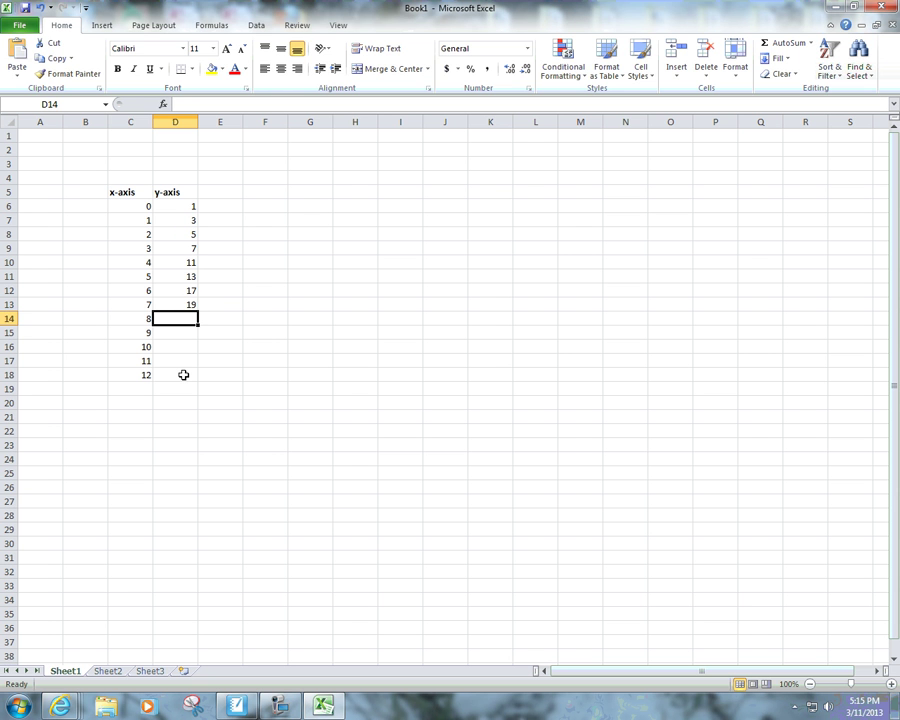
type("23")
key("Return")
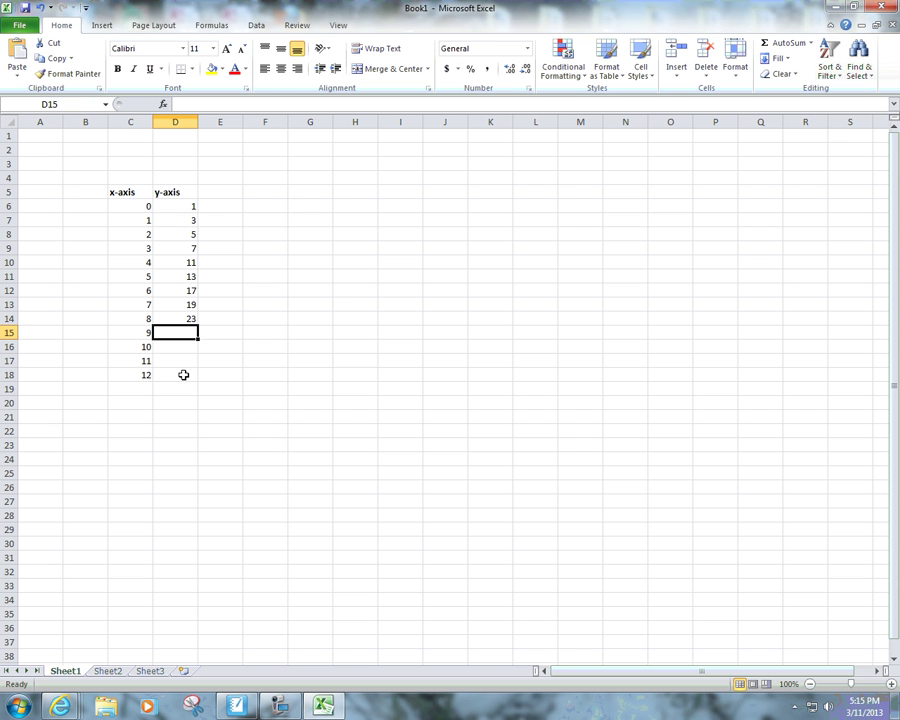
type("27")
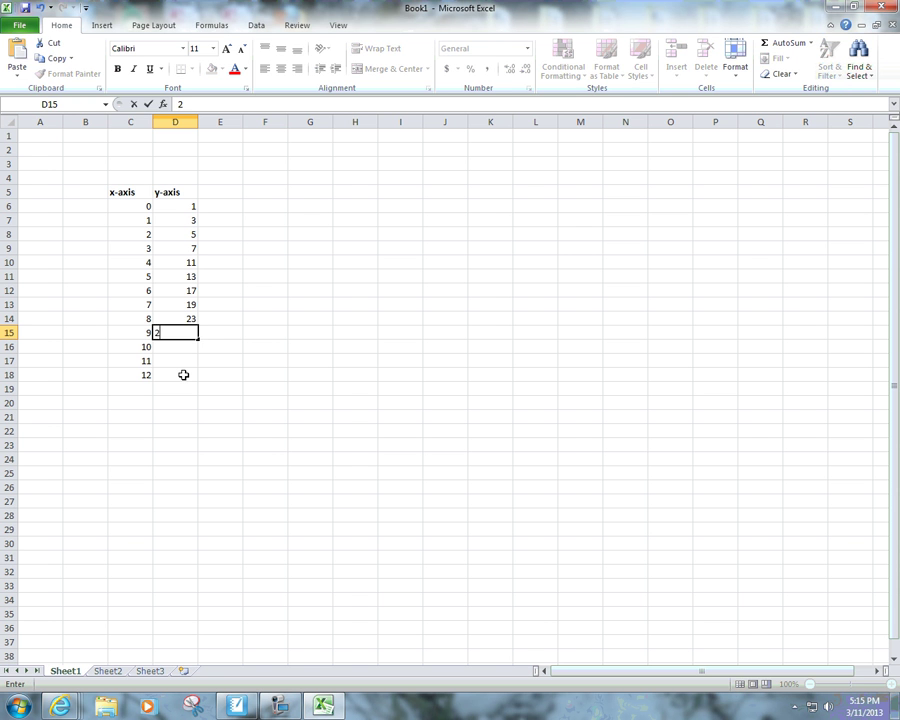
key("Return")
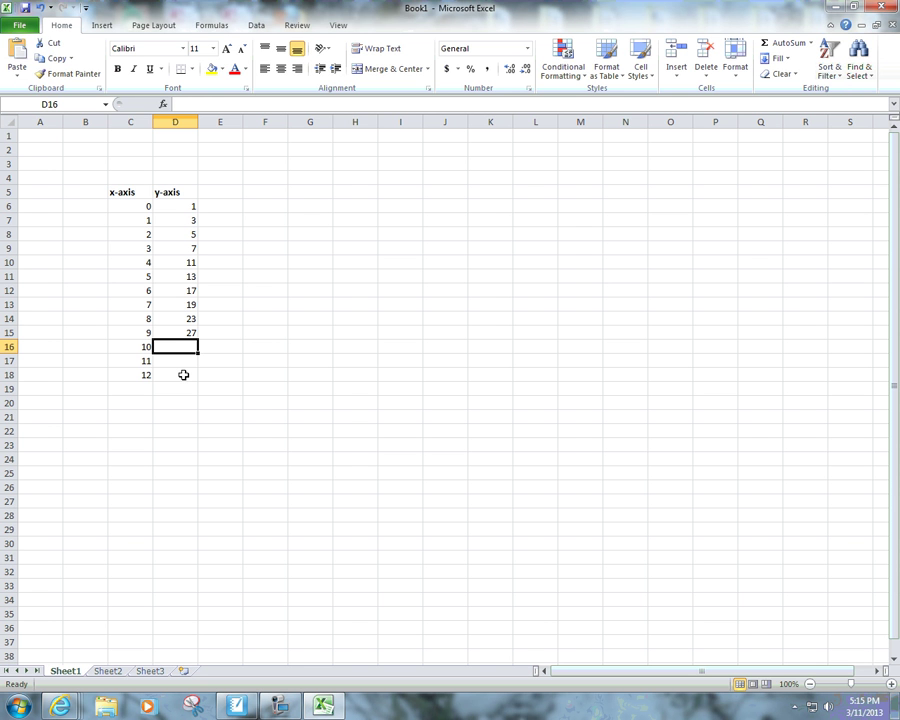
key("Up")
key("Delete")
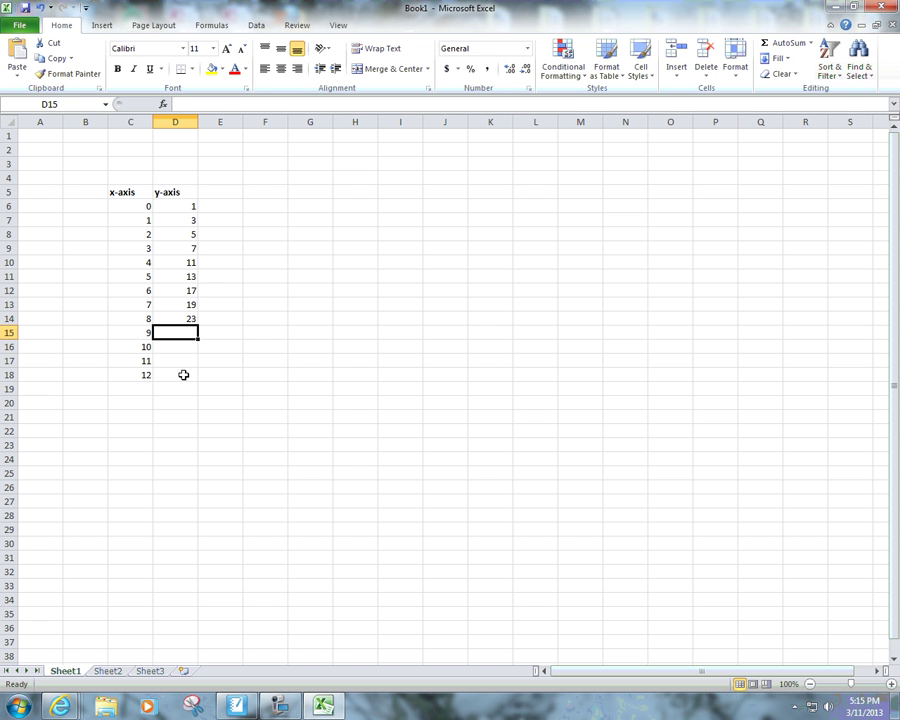
Step: Enter the y-axis values 31 and 37 in cells D15 and D16
type("31")
key("Return")
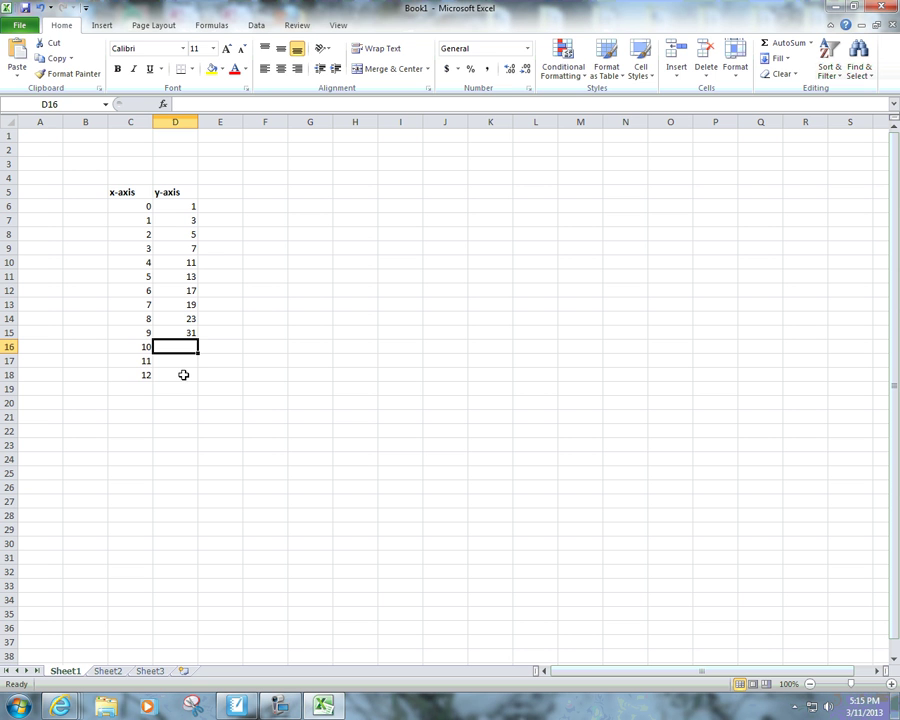
type("37")
key("Return")
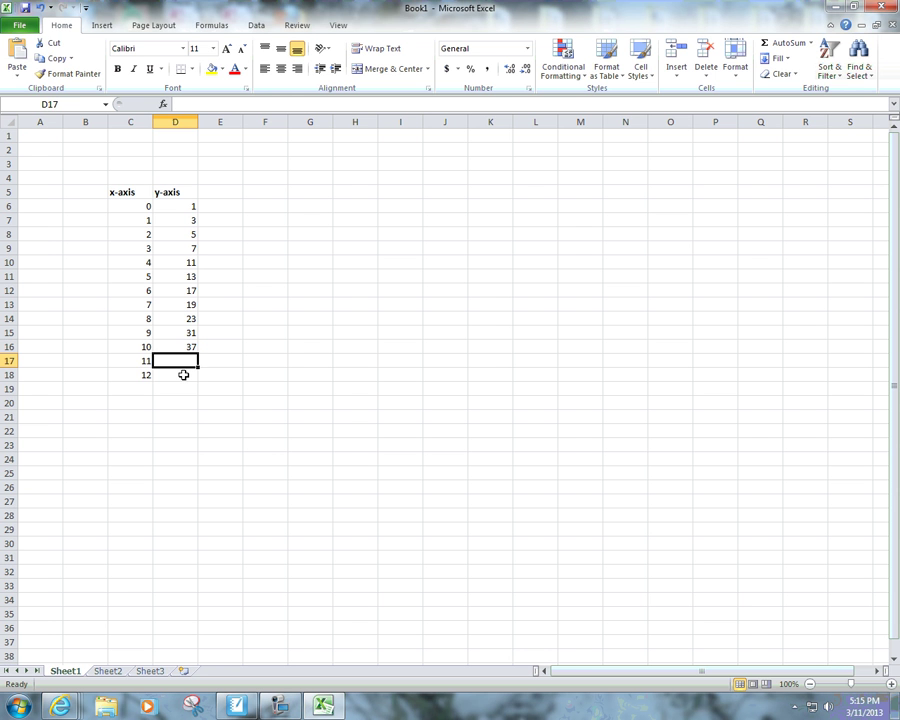
Step: Delete the x-axis values in cells C17 and C18
key("Left")
key("Delete")
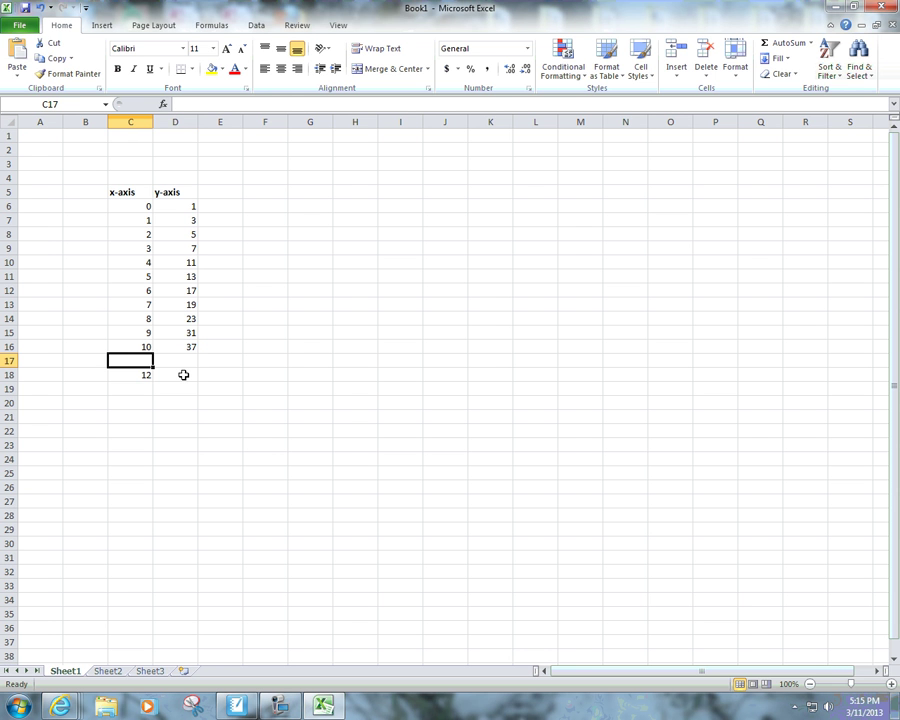
key("Down")
key("Delete")
left_click(265, 206)
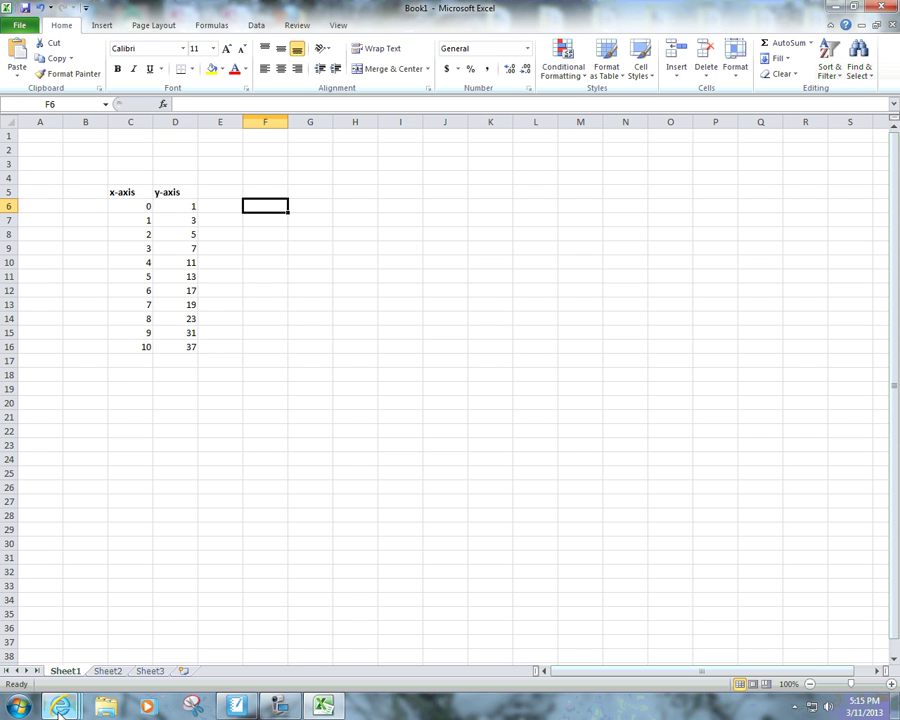
Step: Switch to Internet Explorer, search Google for "prime numbers" in a new tab, and place the smaller browser window beside the worksheet
mouse_move(61, 705)
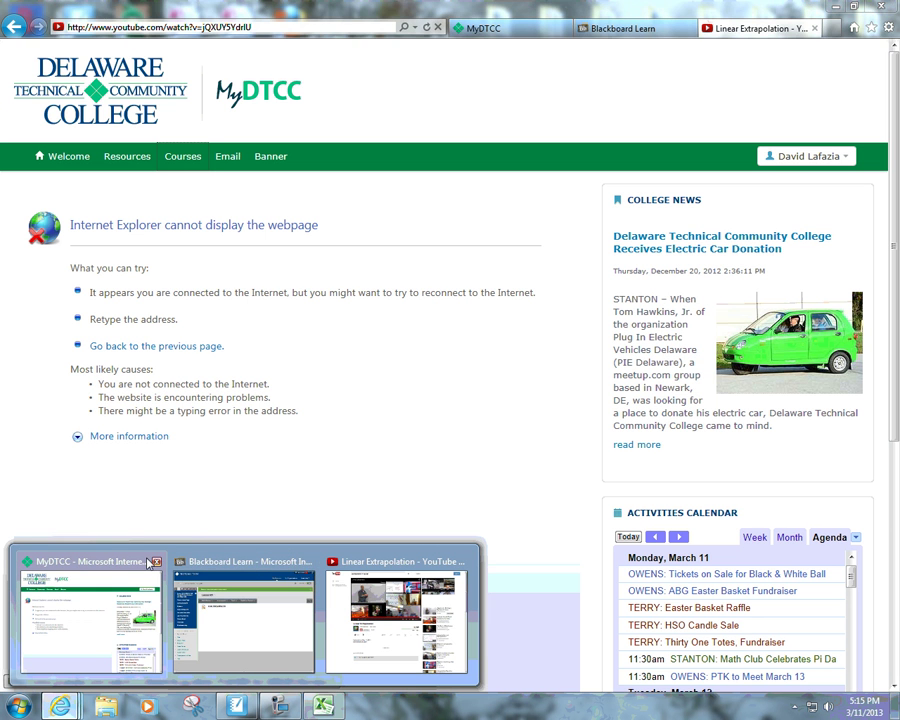
left_click(148, 563)
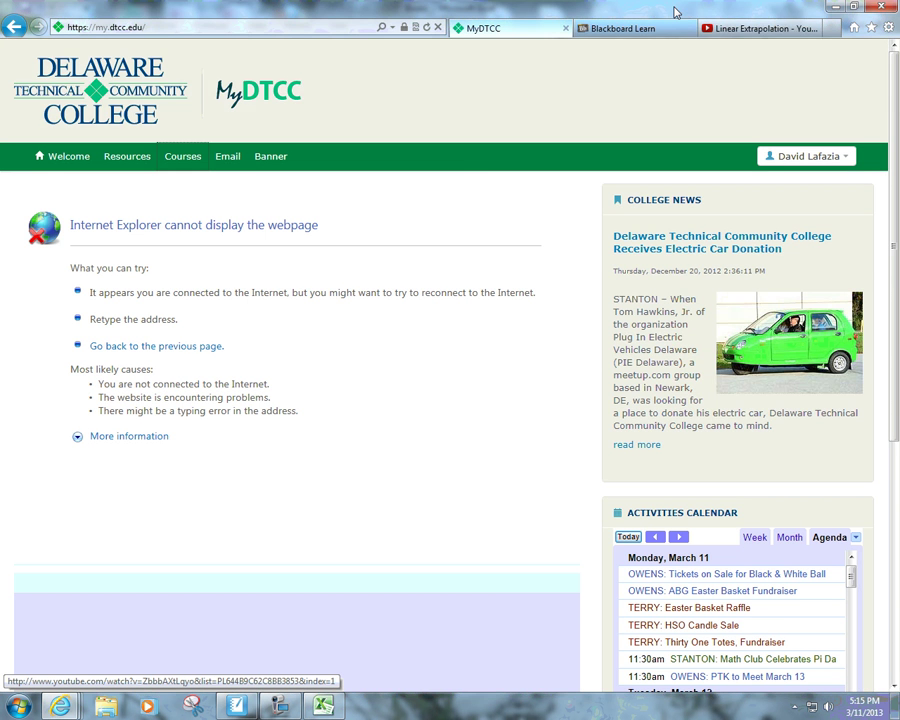
left_click_drag(677, 12, 650, 3)
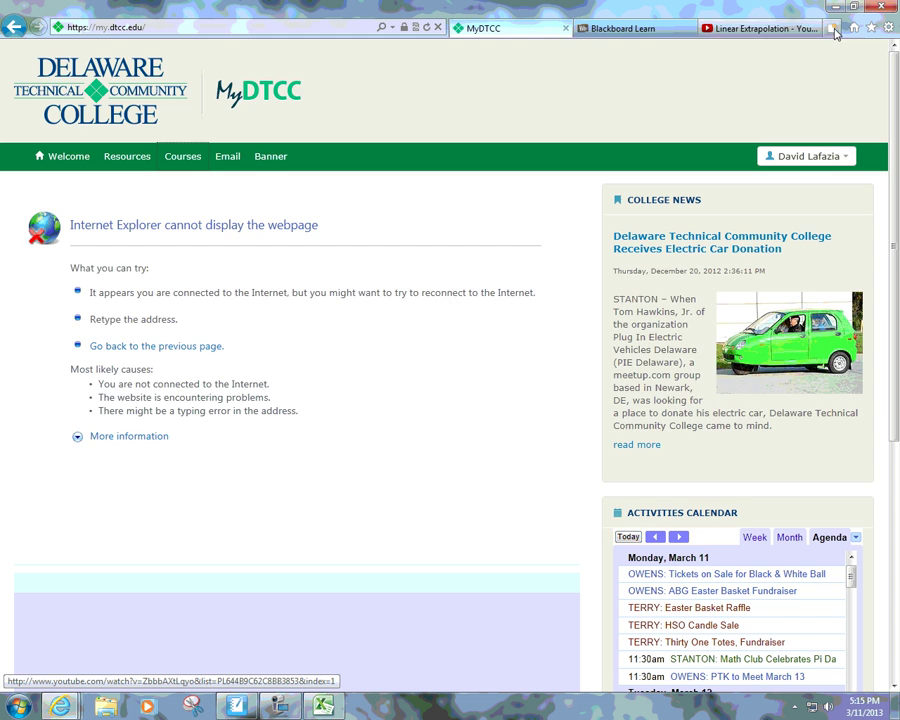
left_click(833, 28)
type("google.com/")
key("Return")
type("p")
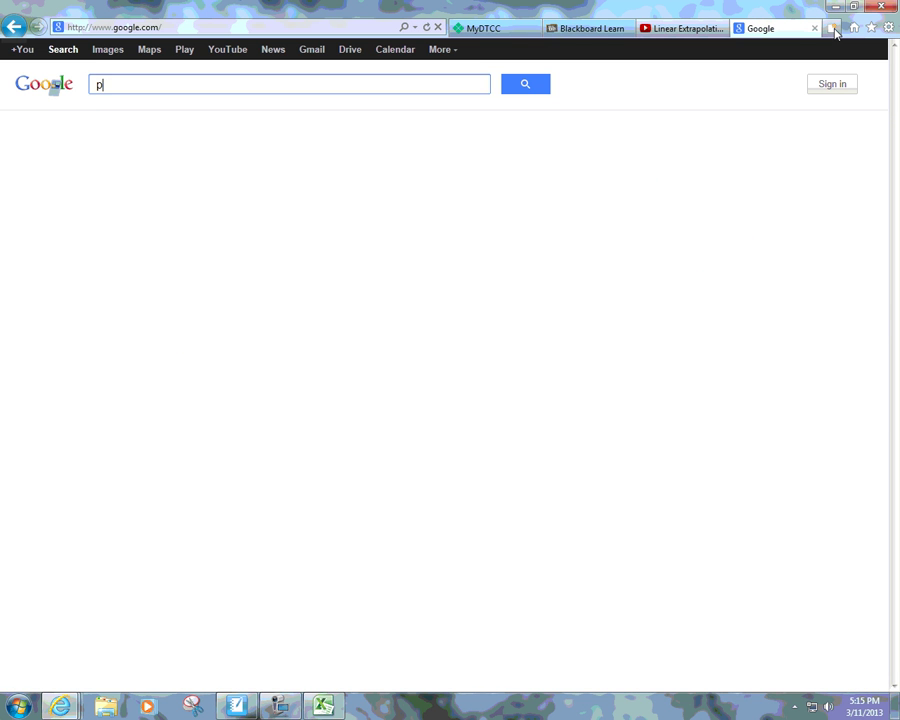
type("rime numbers")
key("Return")
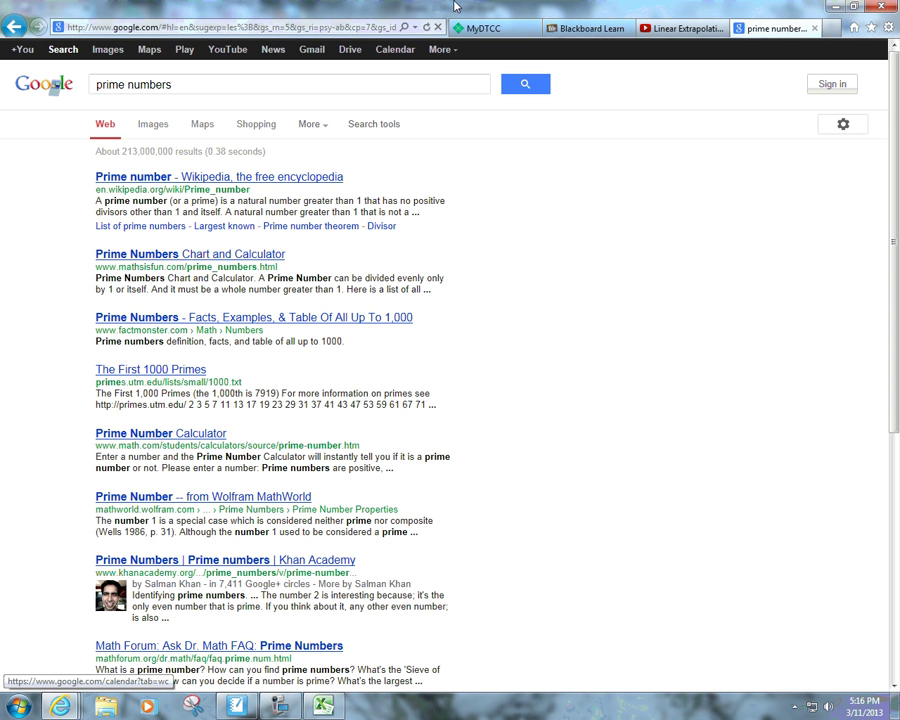
left_click_drag(454, 6, 507, 28)
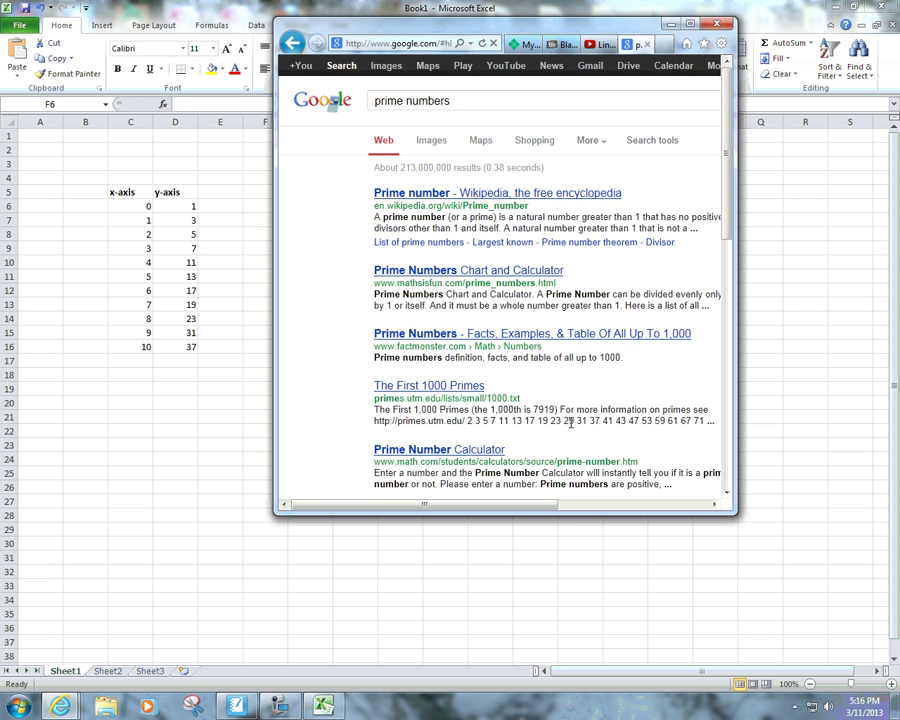
Step: Return to Excel and enter the x-axis values 11 and 12 in cells C17 and C18
left_click(187, 335)
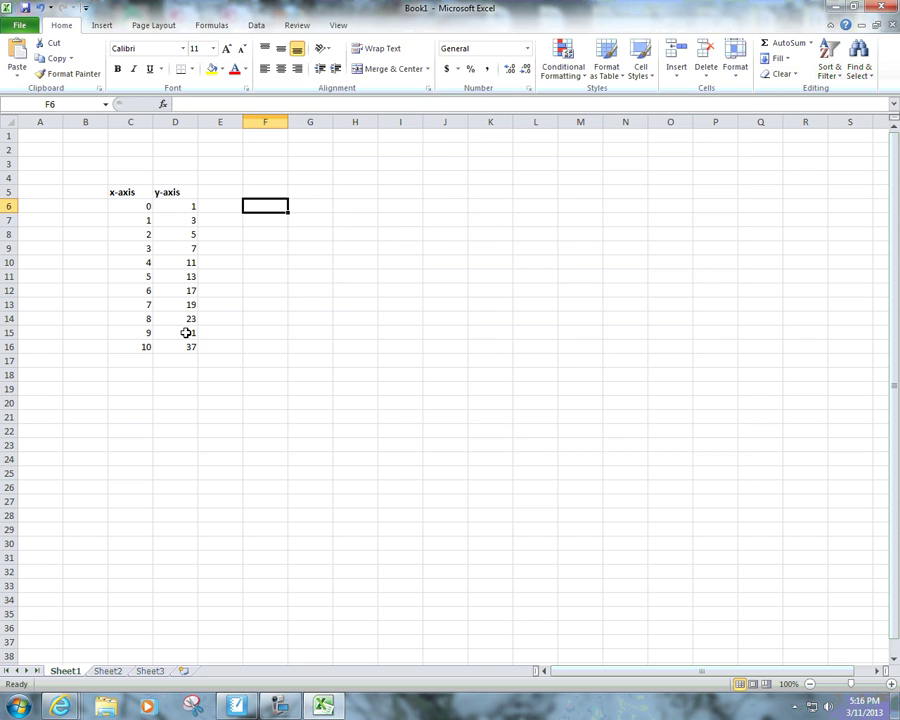
left_click(186, 333)
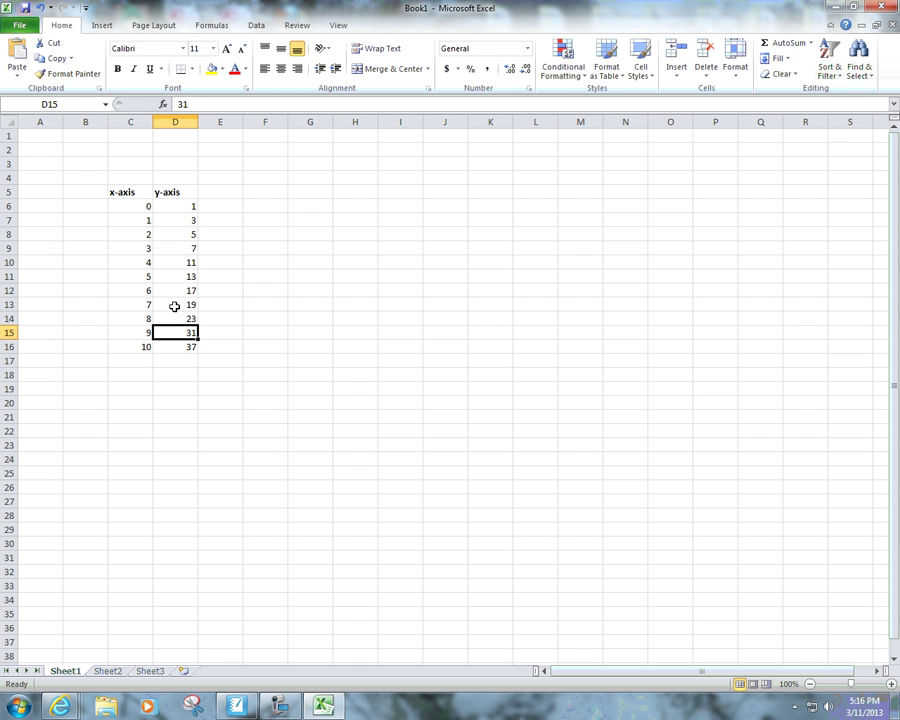
left_click(146, 357)
type("11")
key("Return")
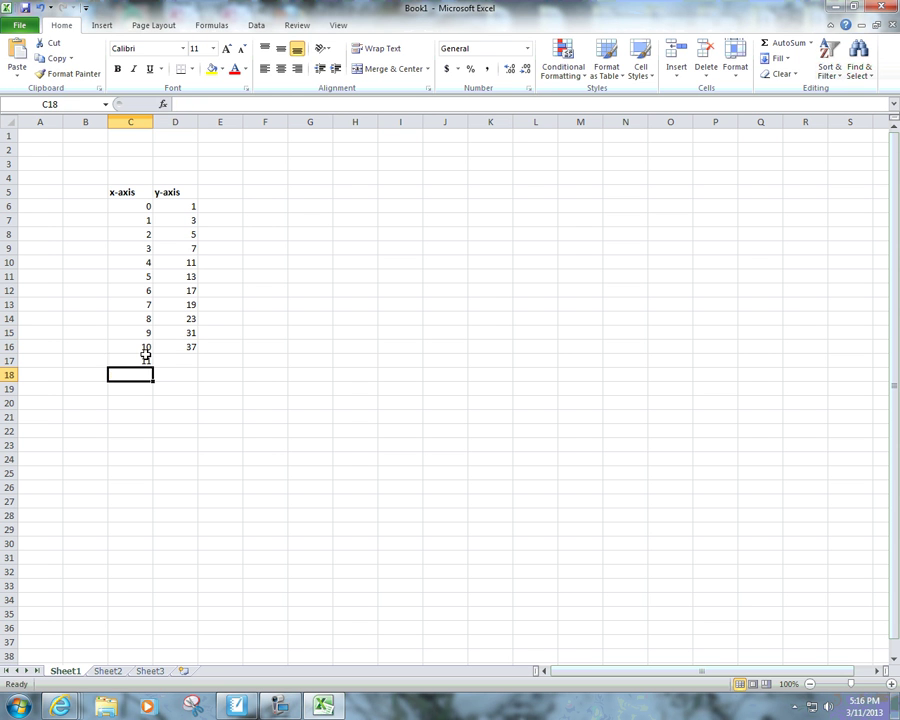
type("12")
key("Return")
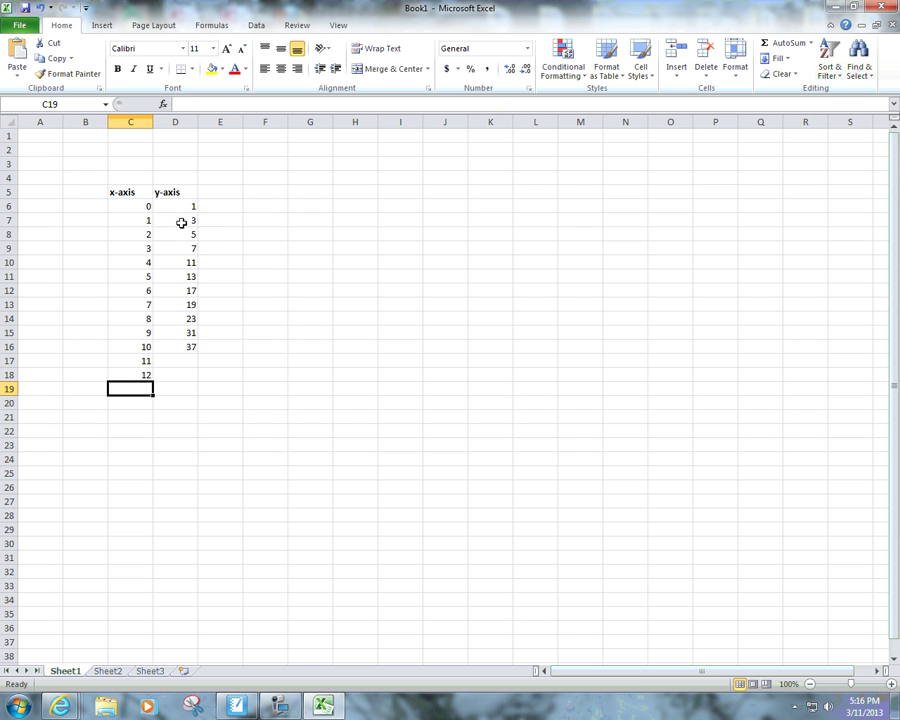
Step: Move the y-axis values in D7:D16 down one row to start at D8, and enter 2 in D7
left_click_drag(181, 221, 195, 346)
key("ctrl+x")
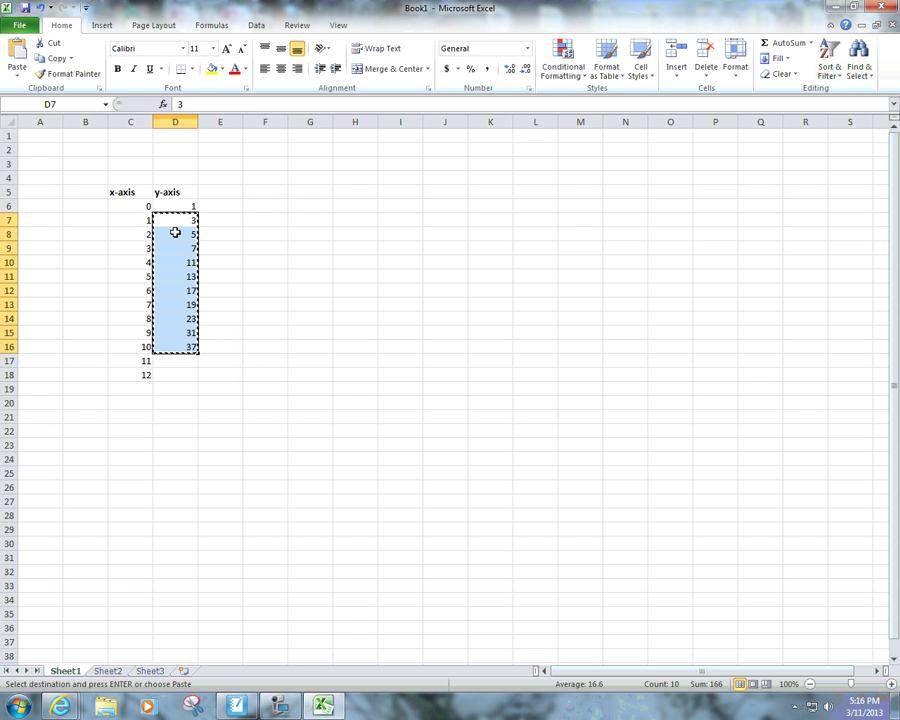
left_click(175, 232)
key("ctrl+v")
left_click(175, 220)
type("2")
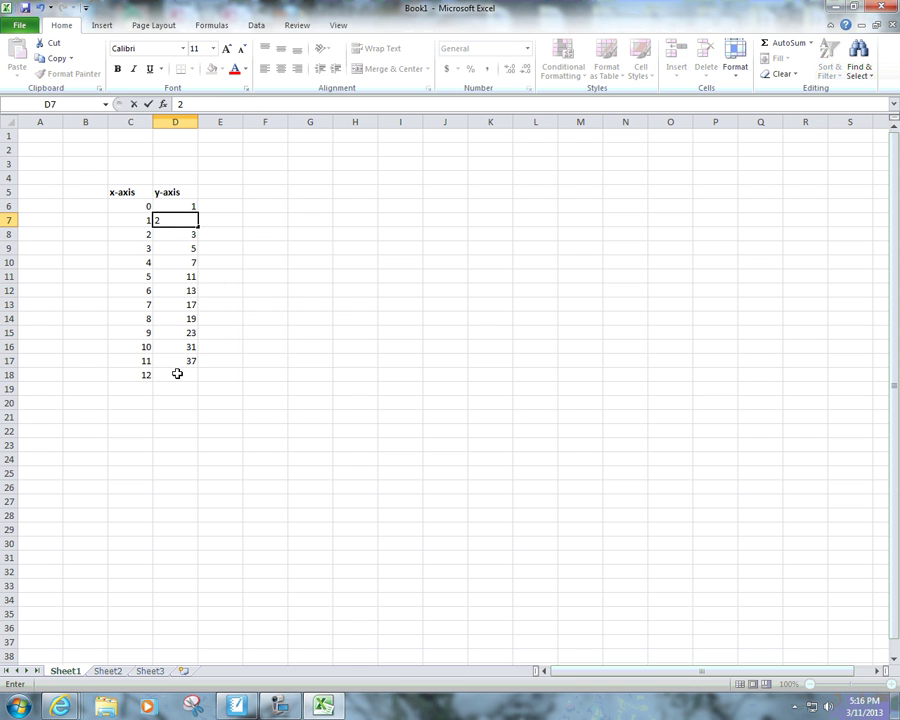
Step: Enter the y-axis values 29, 31 and 37 in cells D16, D17 and D18
left_click(177, 374)
left_click(184, 347)
type("29")
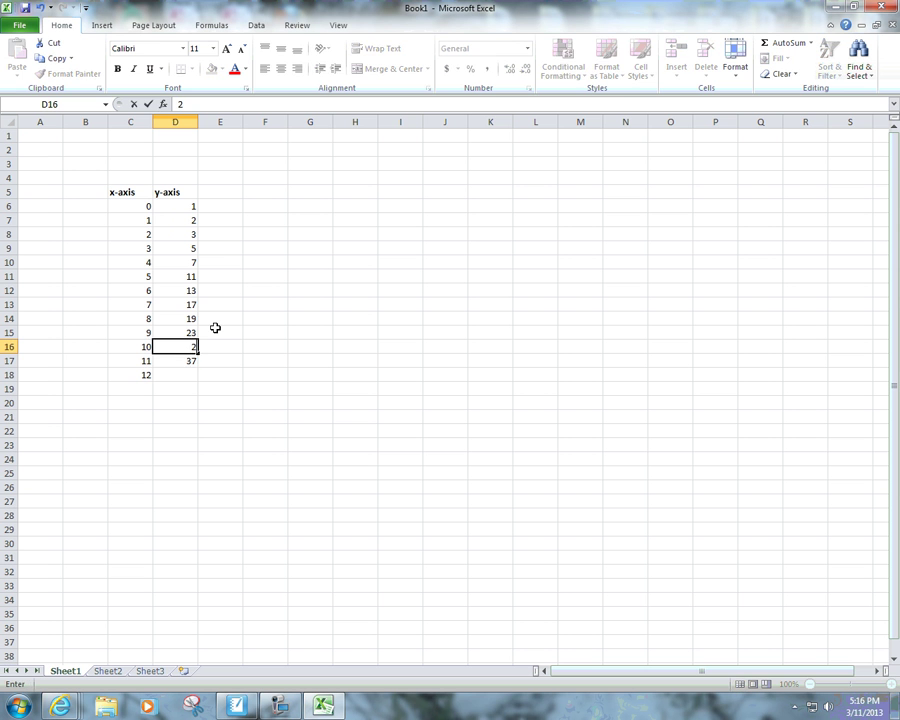
key("Return")
type("31")
key("Return")
type("37")
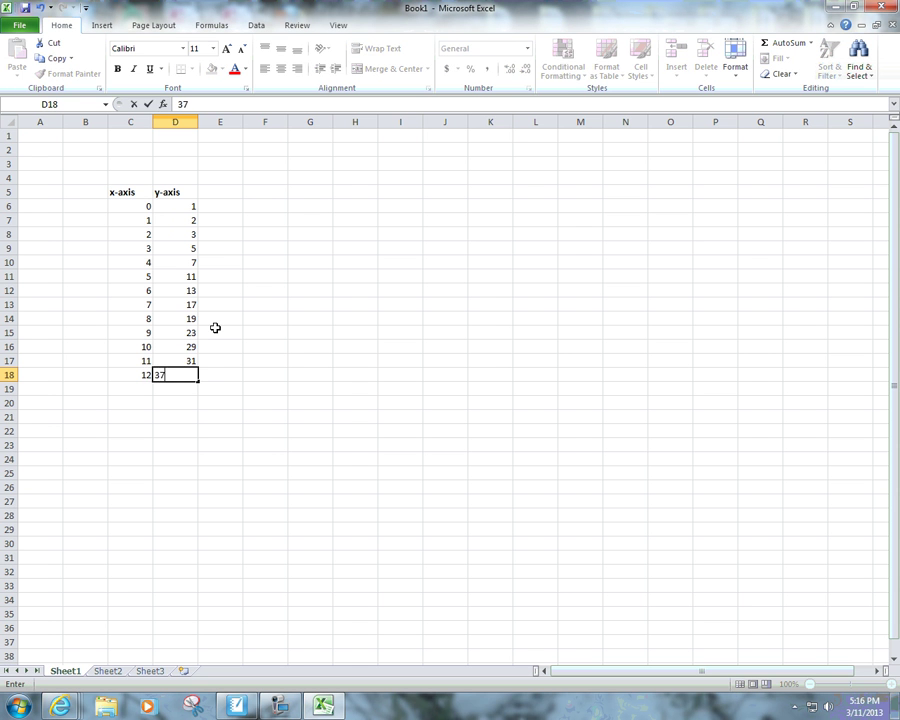
key("Return")
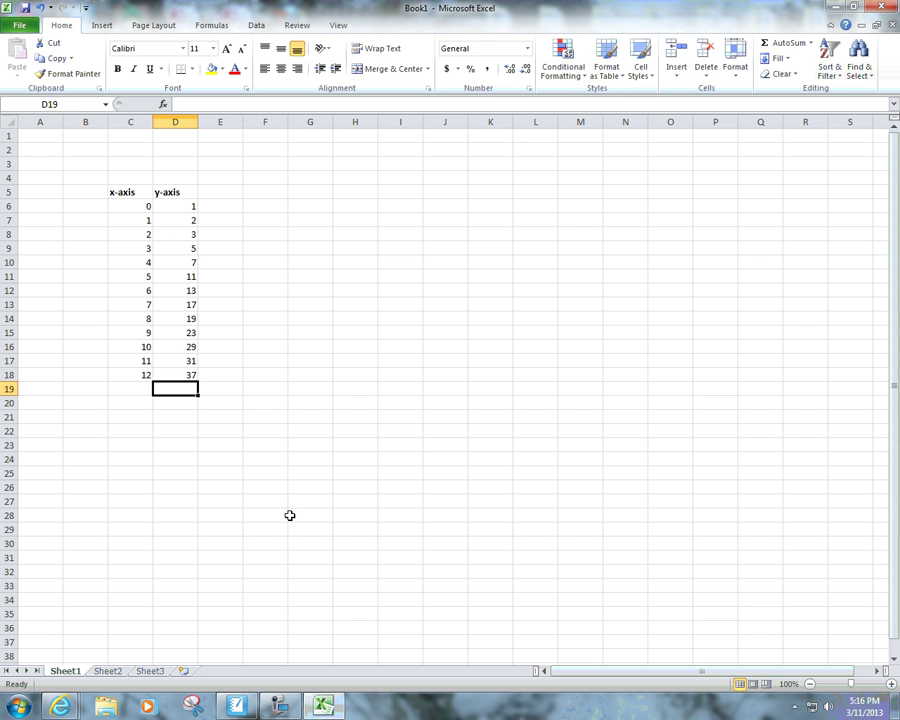
key("ctrl+s")
left_click(400, 354)
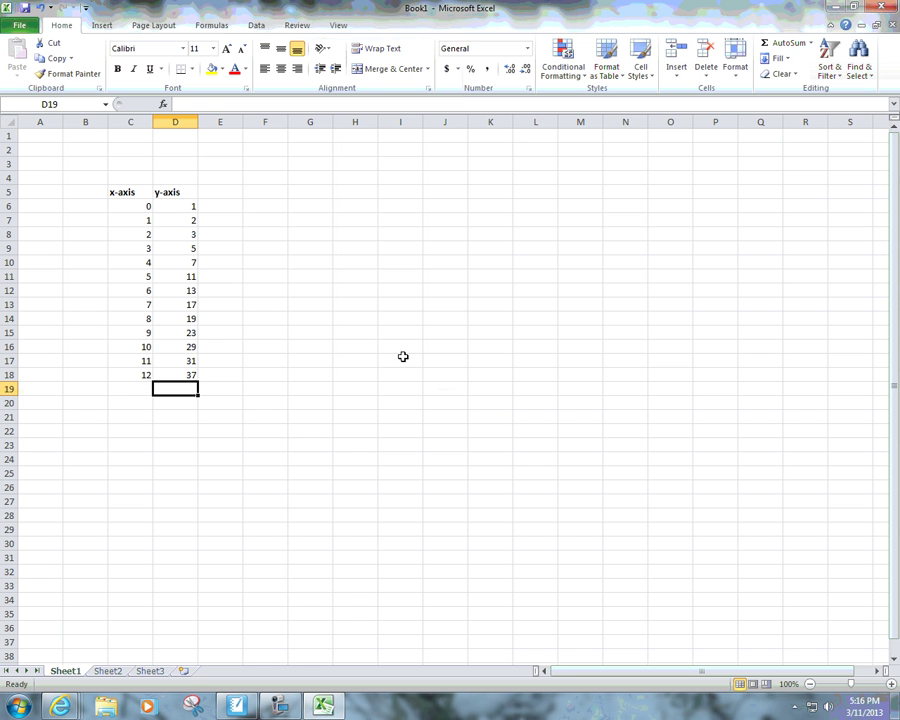
left_click(253, 205)
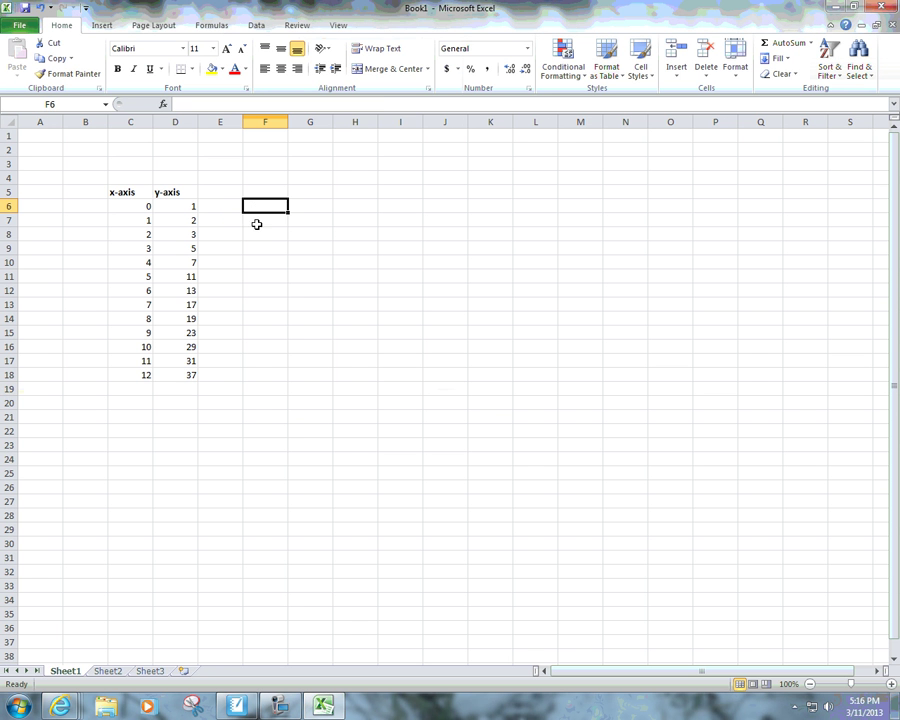
Step: Insert a markers-only scatter chart from the data in C5:D18 and move it up beside the table
left_click(123, 190)
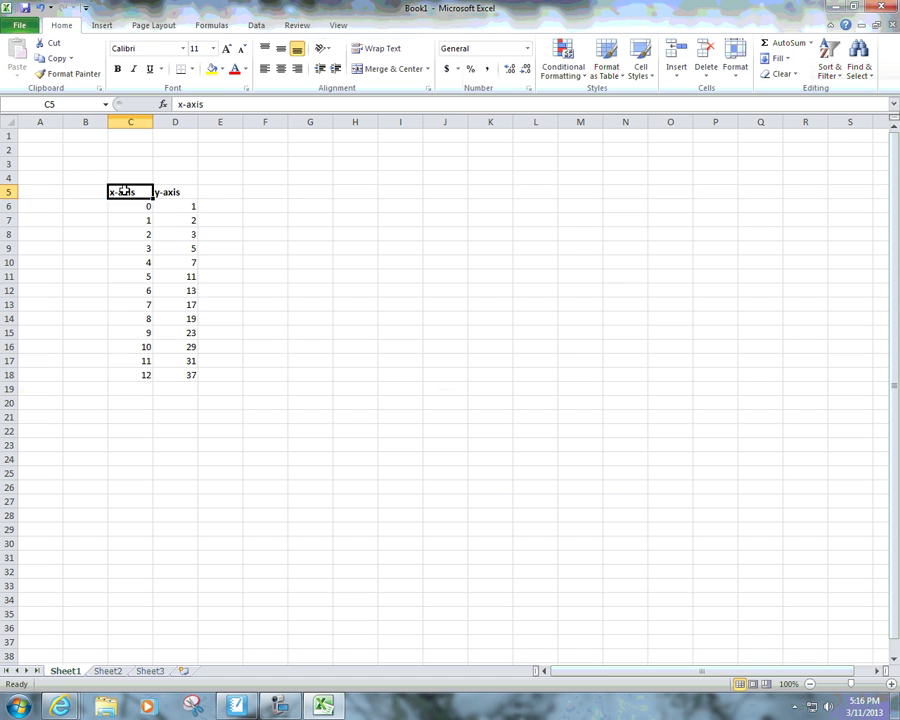
left_click_drag(123, 190, 188, 375)
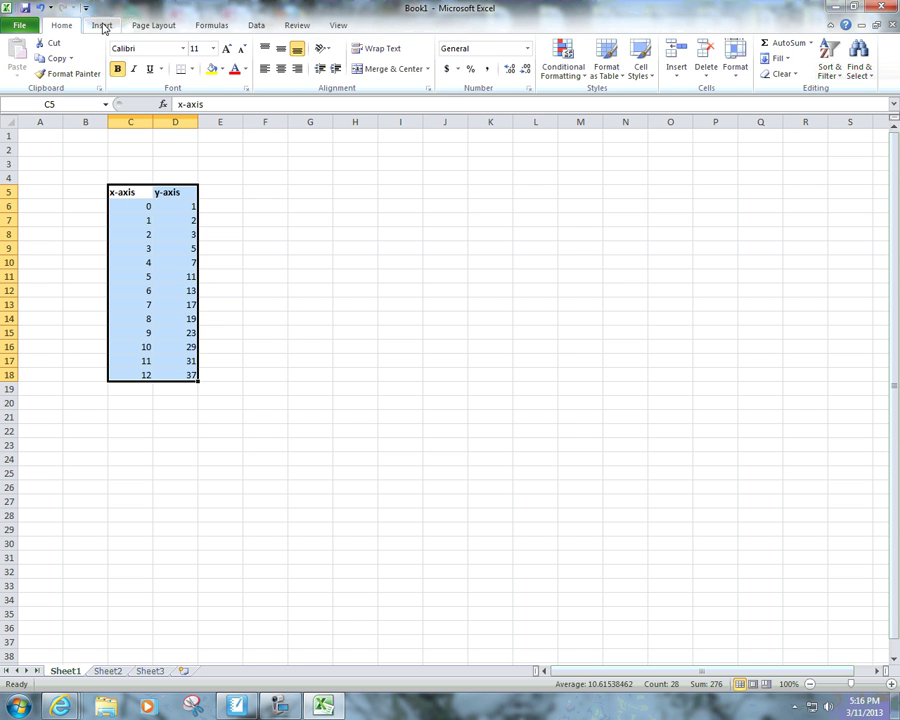
left_click(102, 26)
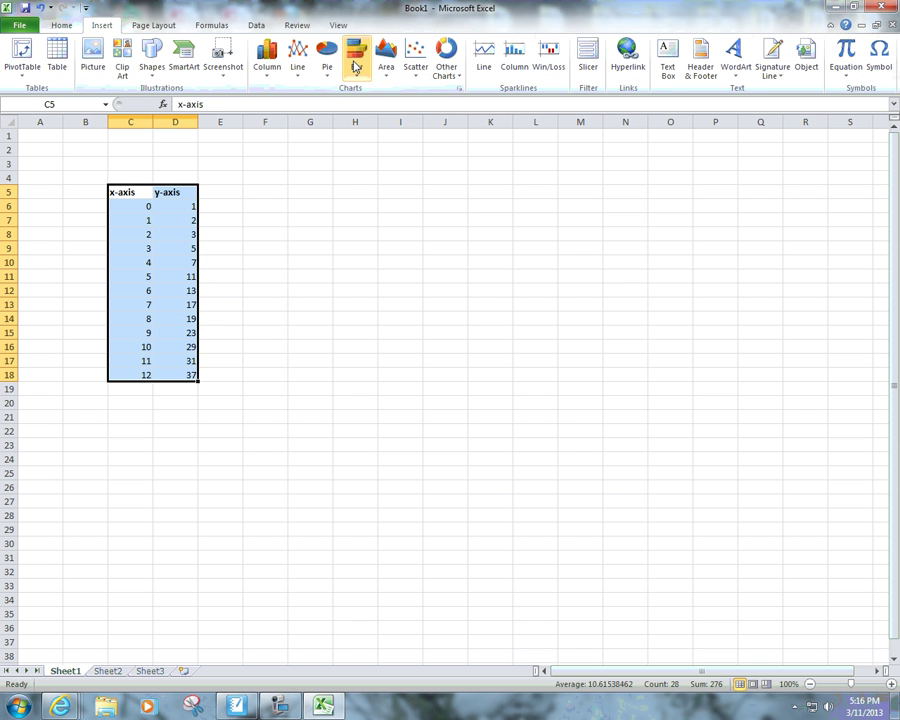
left_click(415, 80)
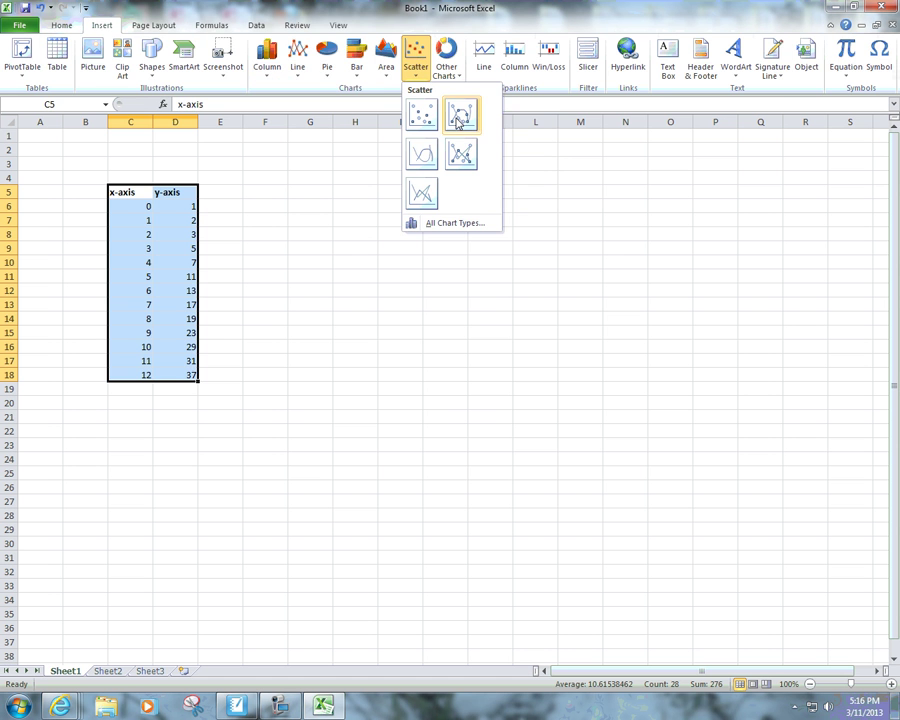
left_click(423, 116)
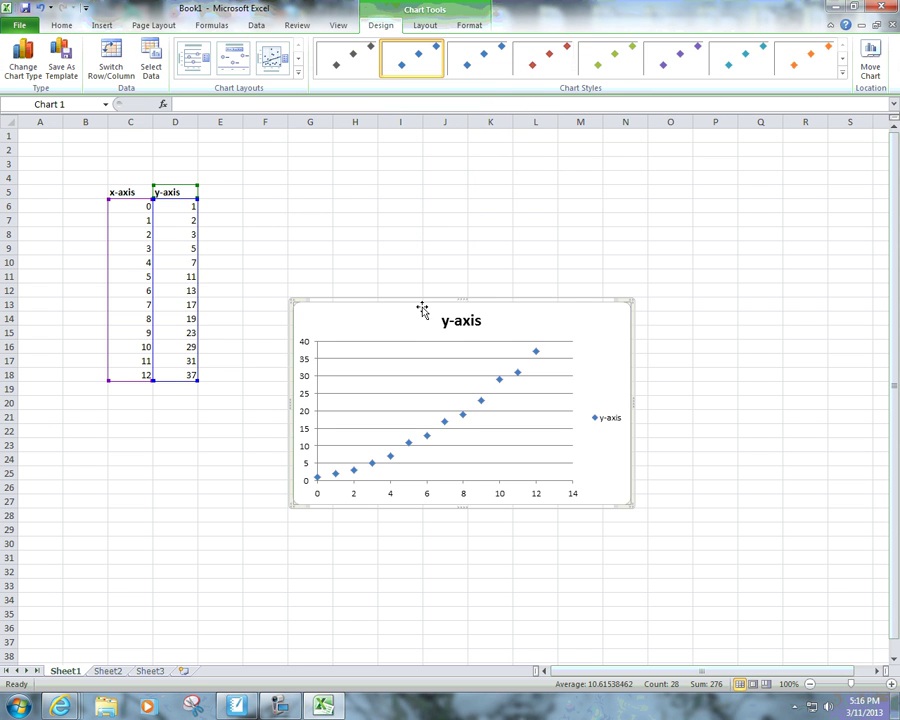
left_click_drag(422, 310, 408, 212)
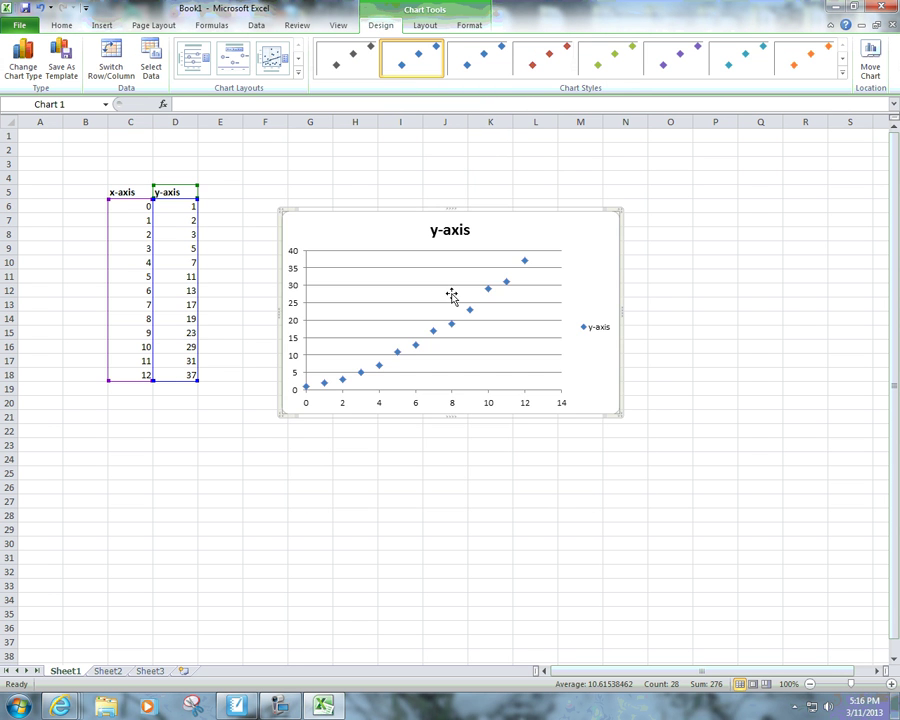
Step: Add a linear trendline to the y-axis series and forecast it forward by 5 periods
right_click(345, 381)
left_click(398, 487)
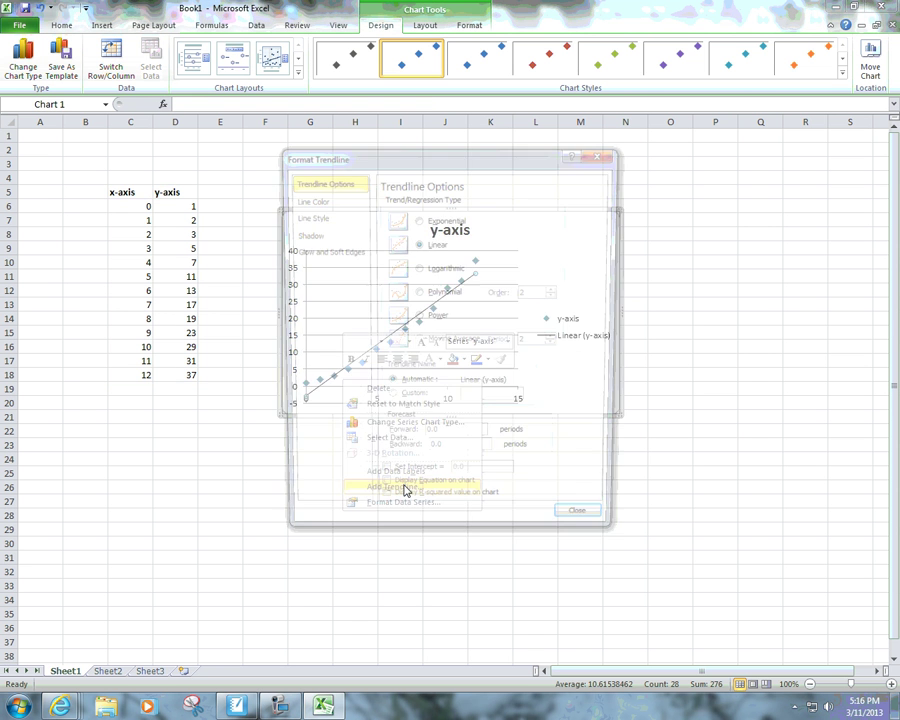
left_click_drag(446, 162, 701, 158)
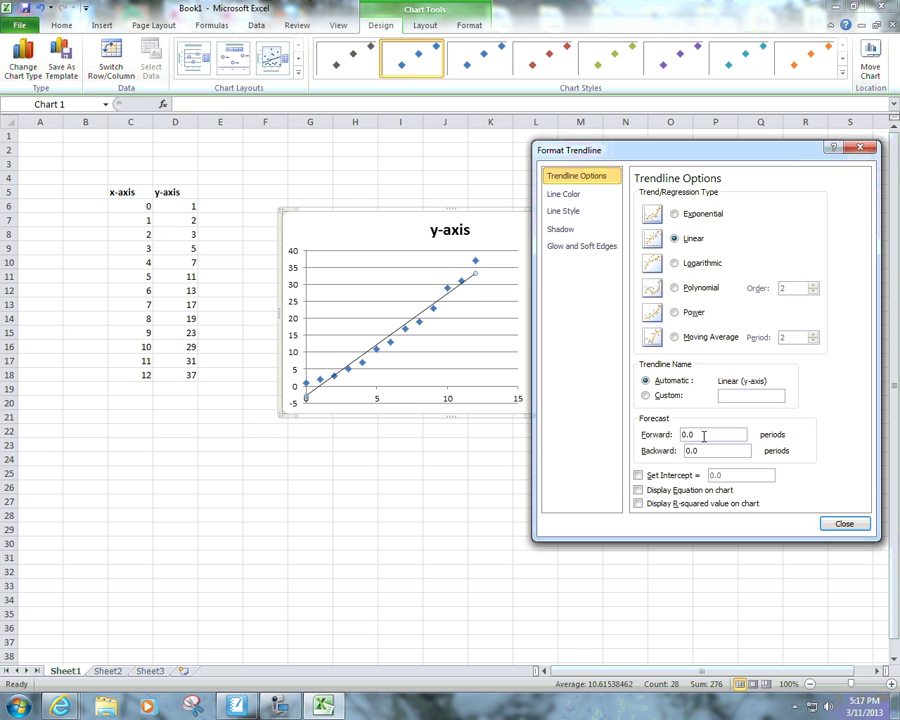
left_click_drag(703, 435, 676, 440)
type("5")
key("Return")
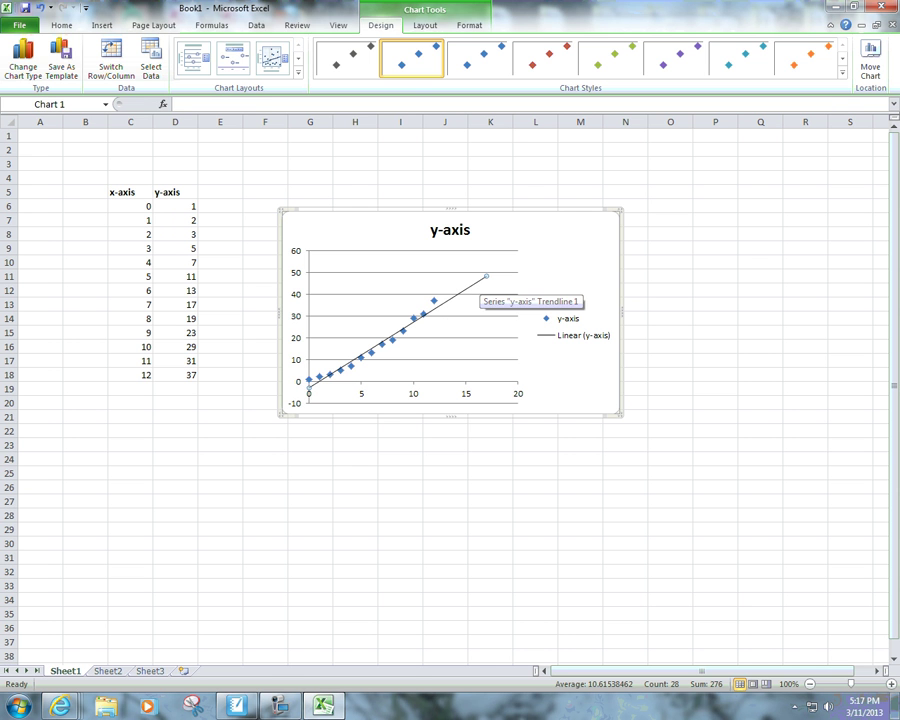
mouse_move(307, 708)
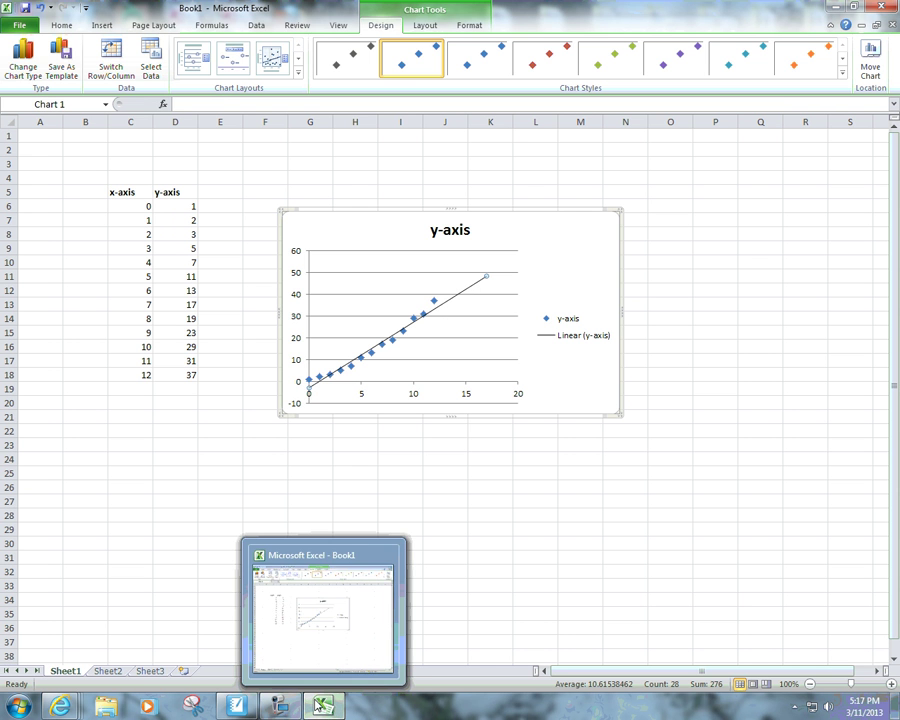
left_click(359, 655)
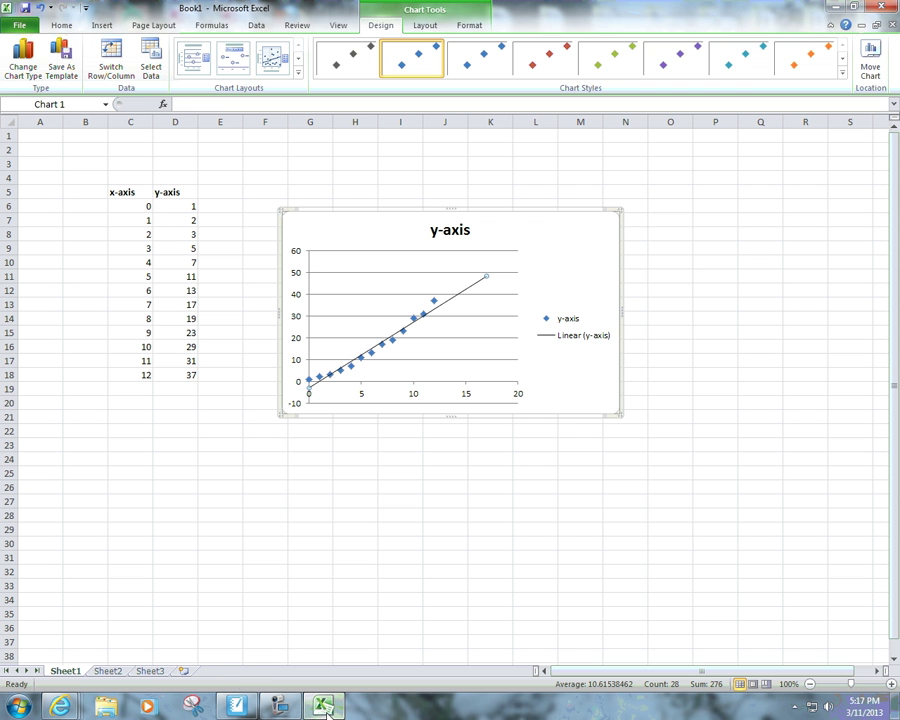
left_click(280, 706)
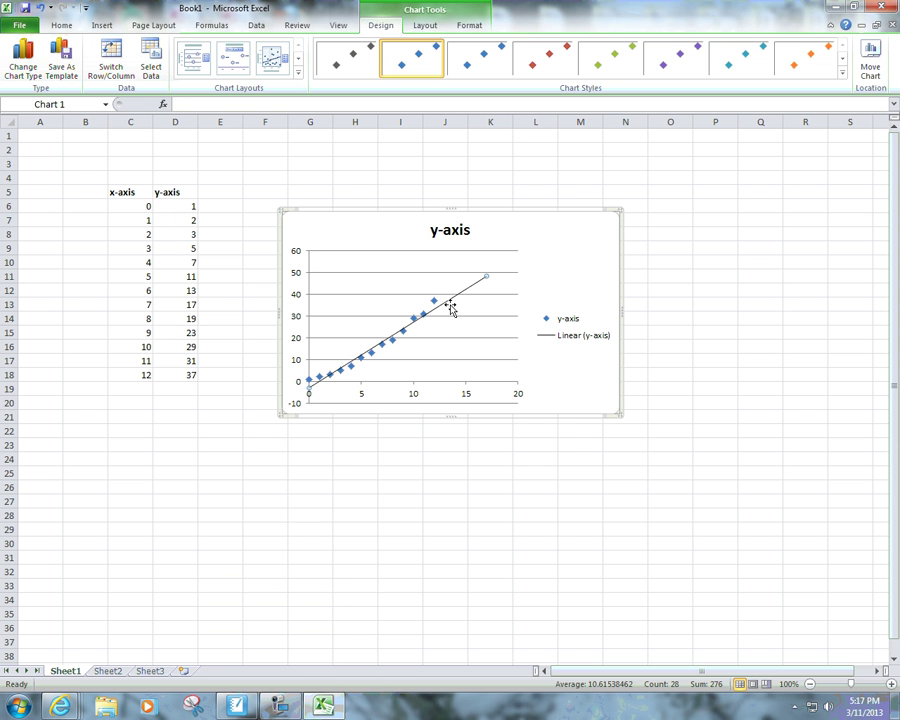
Step: Change the chart's trendline from linear to a polynomial of order 2
right_click(362, 361)
left_click(410, 445)
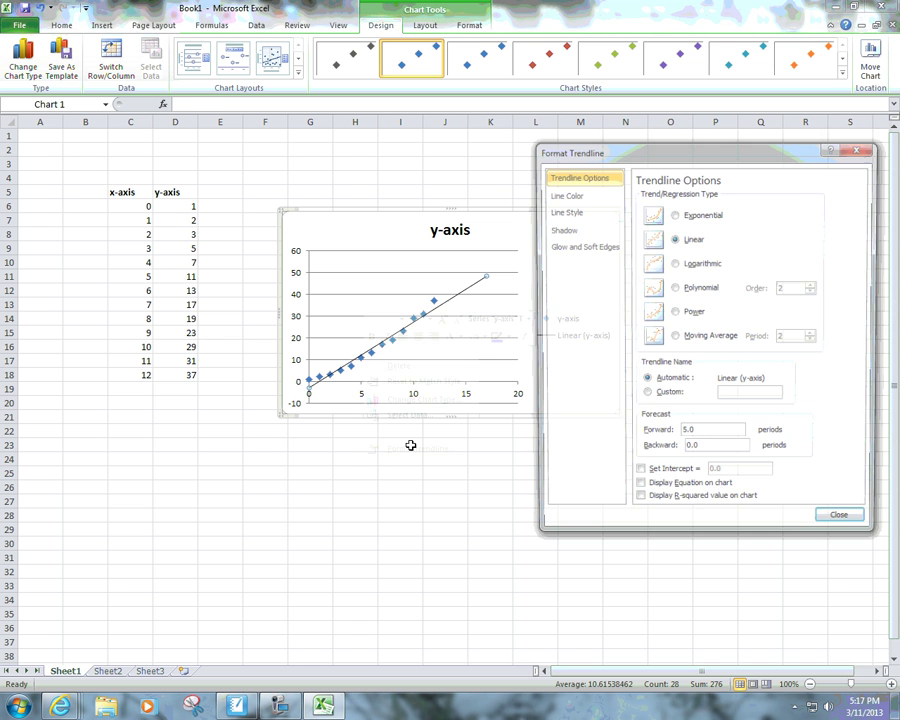
left_click(675, 288)
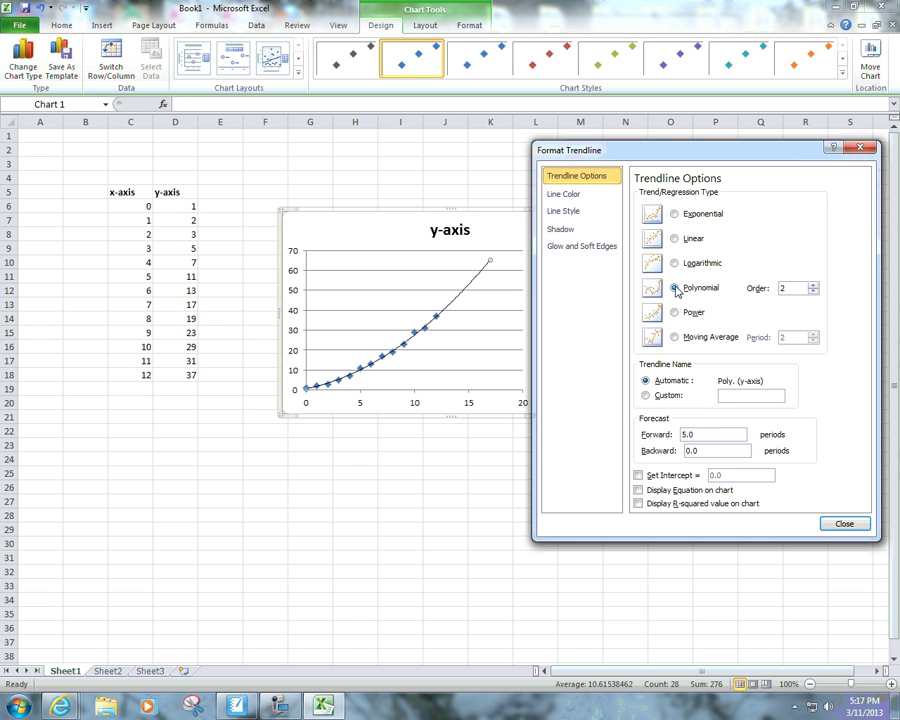
left_click(845, 528)
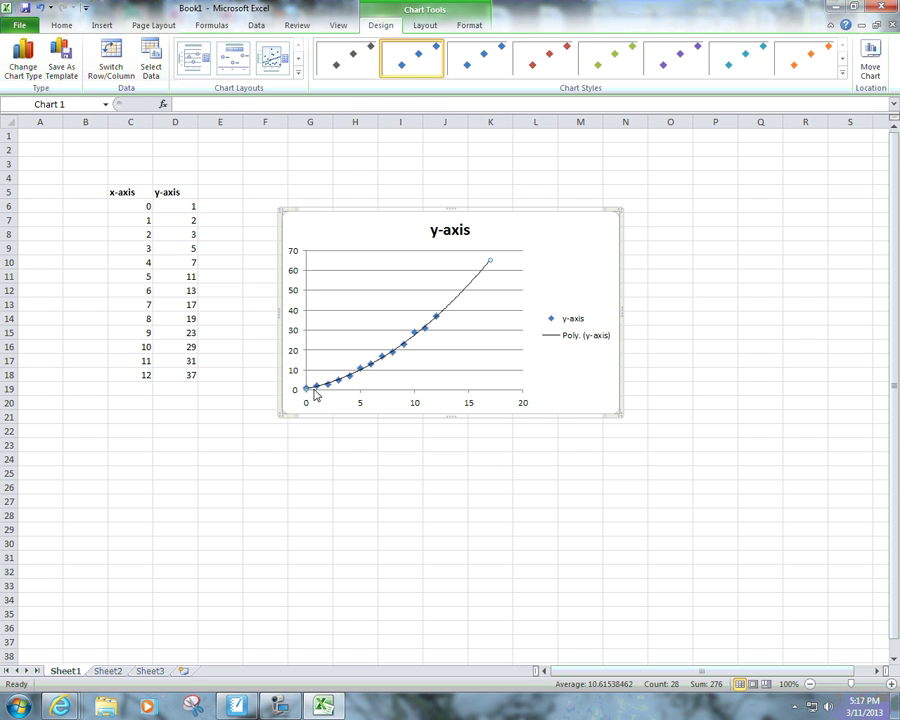
Step: Switch the chart's trendline type back to linear
right_click(453, 306)
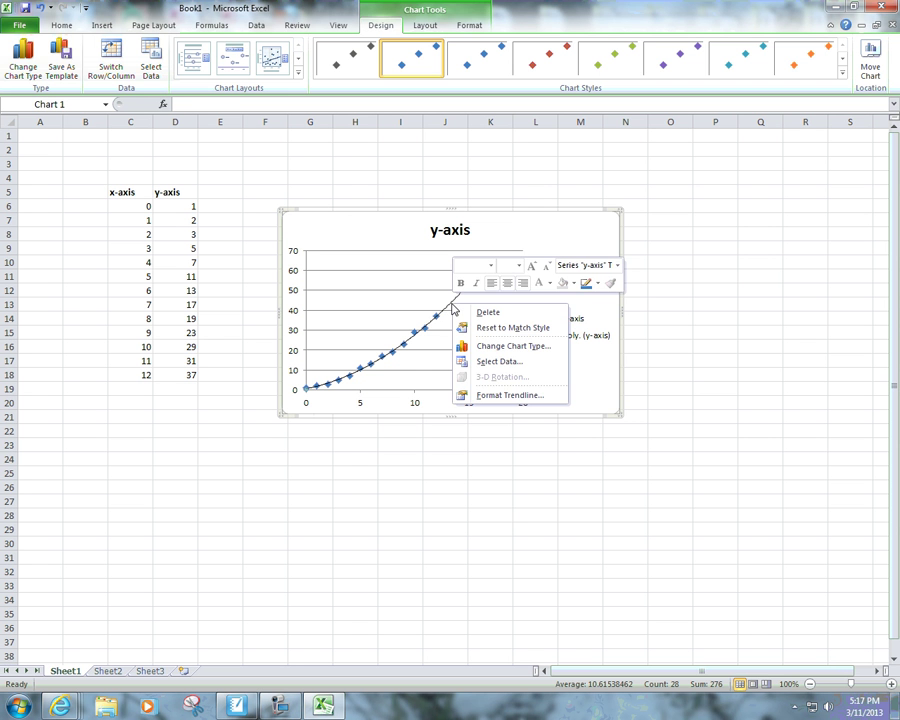
left_click(484, 396)
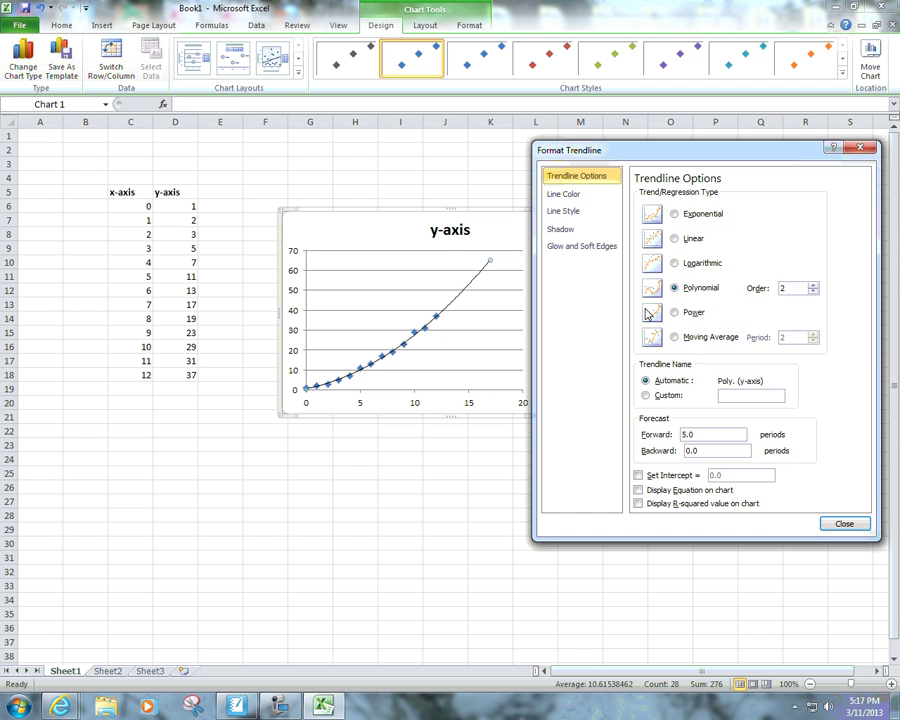
left_click(675, 238)
left_click(840, 522)
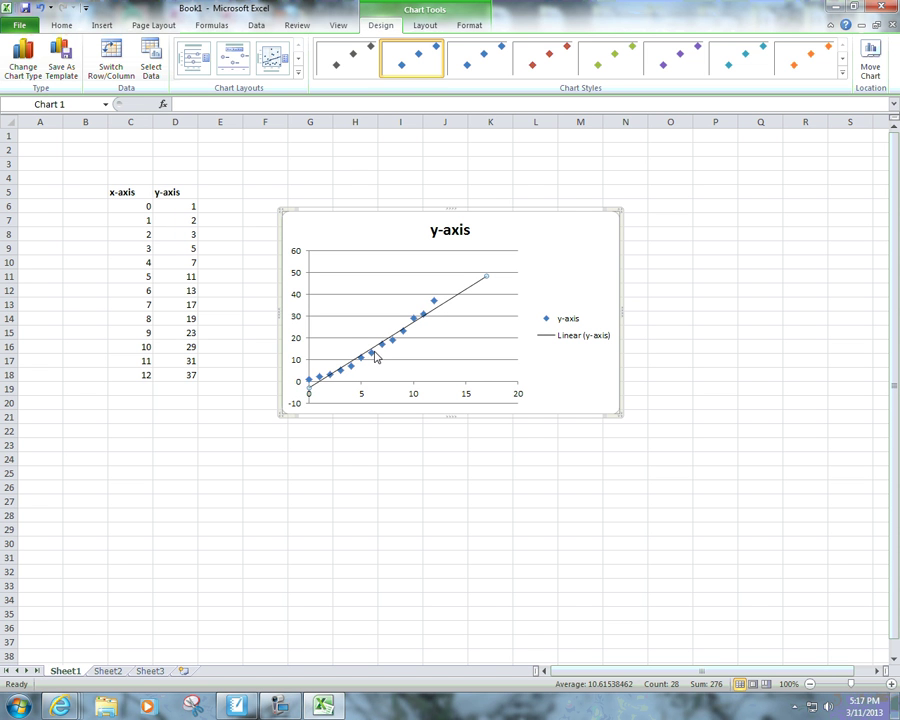
Step: Set the trendline's regression type to polynomial of order 2 again
right_click(459, 299)
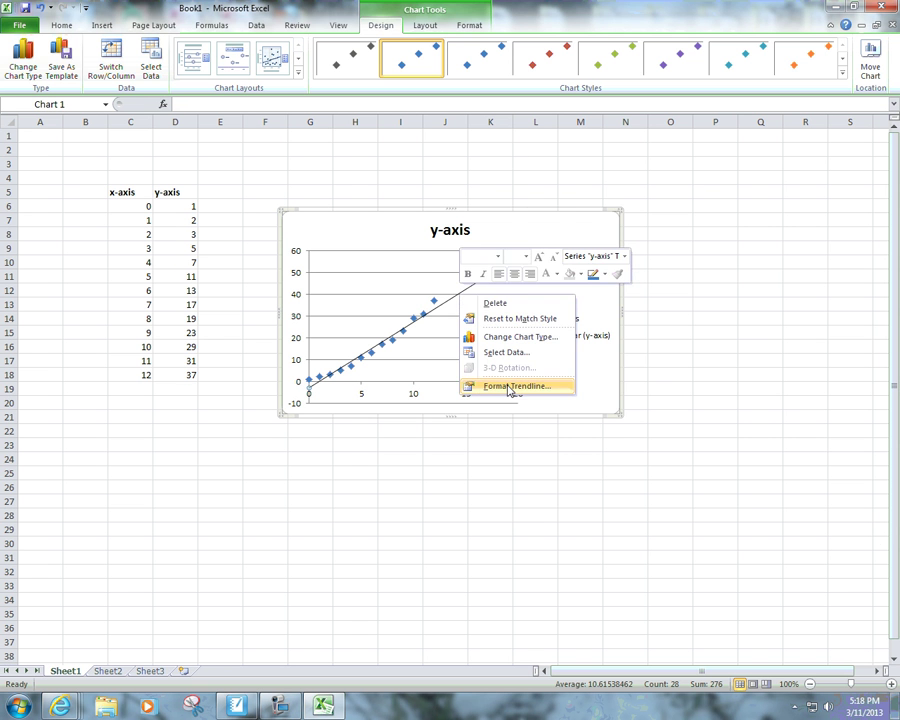
left_click(510, 384)
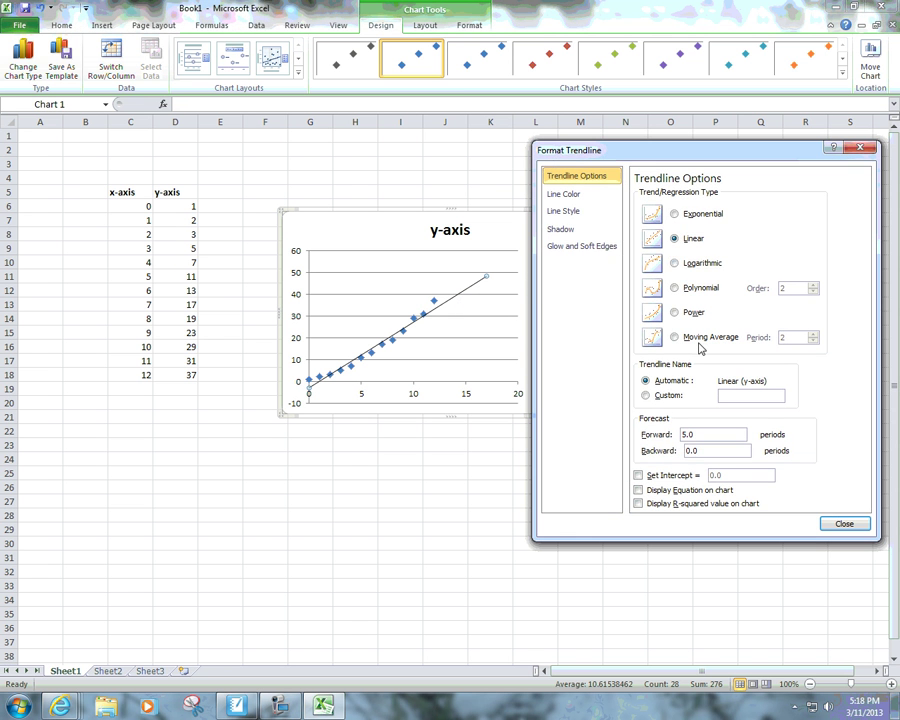
left_click(674, 287)
left_click(844, 526)
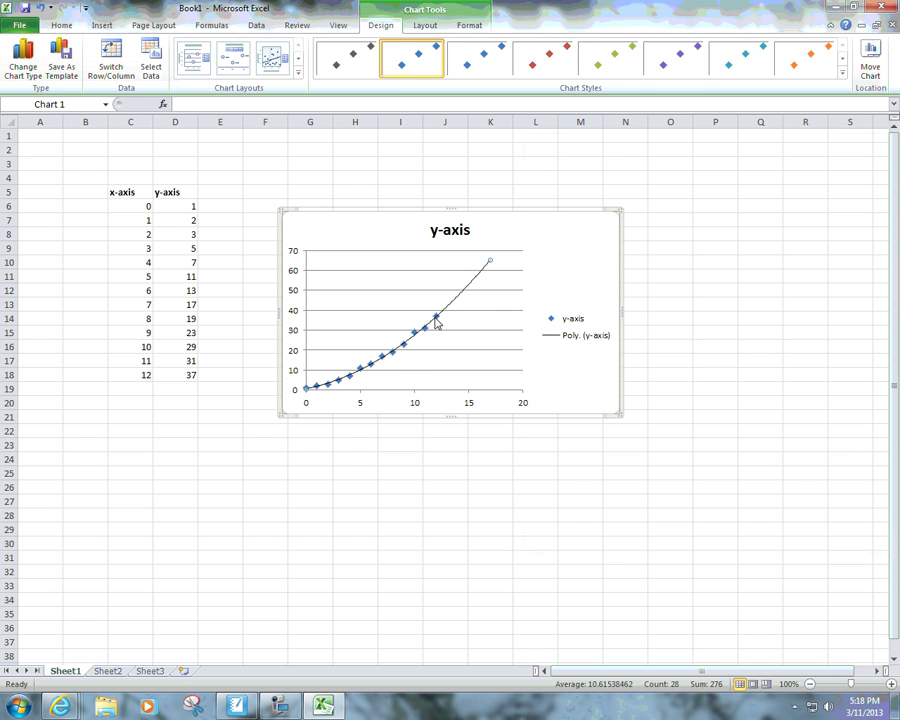
Step: Examine the chart's data range and horizontal axis labels in the data source settings, and leave without making changes
right_click(386, 358)
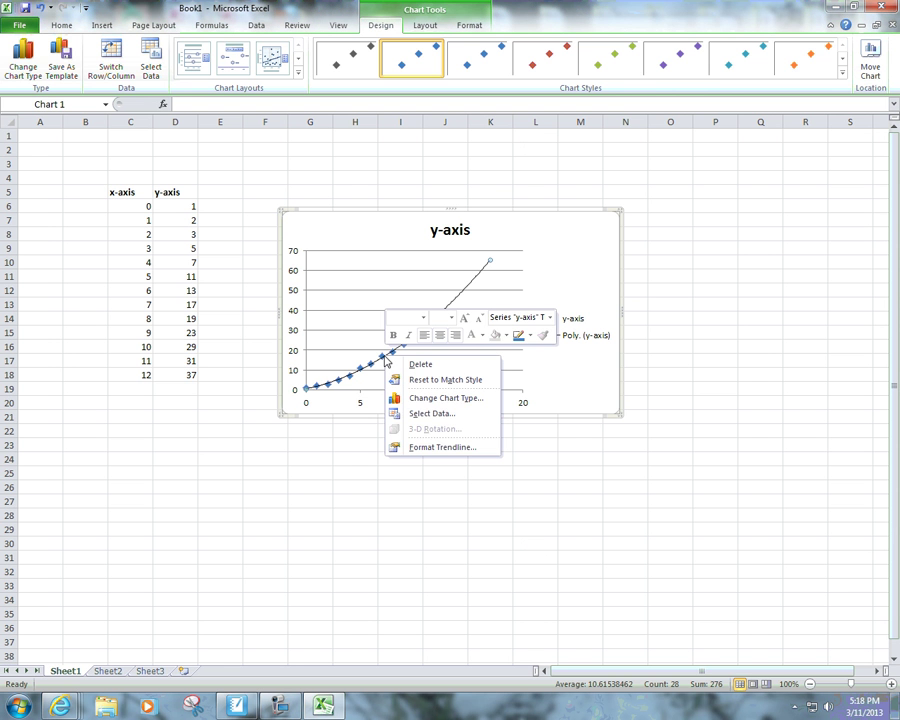
left_click(423, 411)
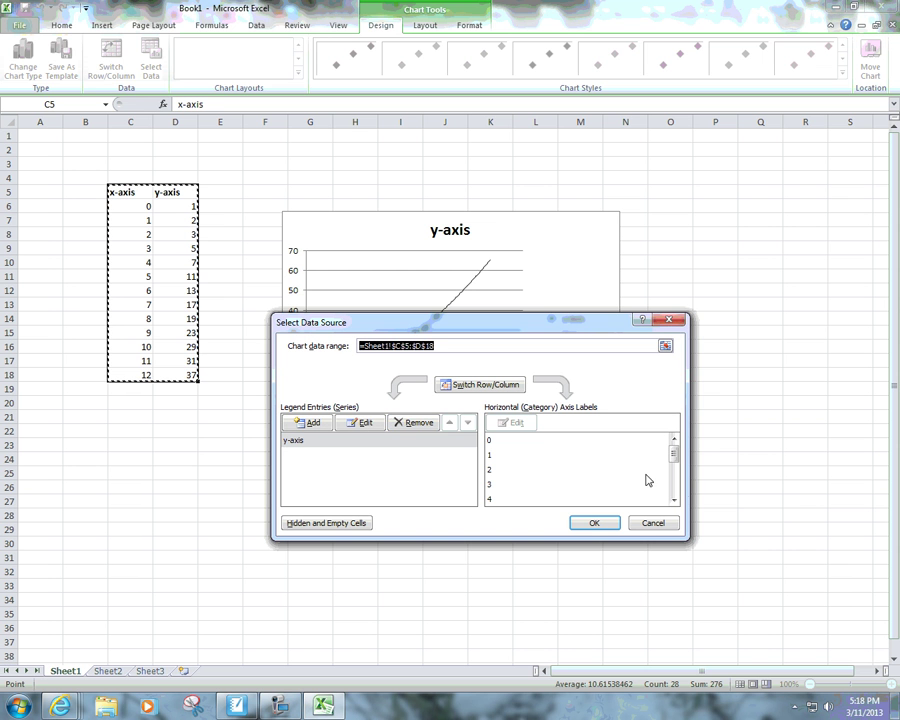
scroll(675, 488, "down", 3)
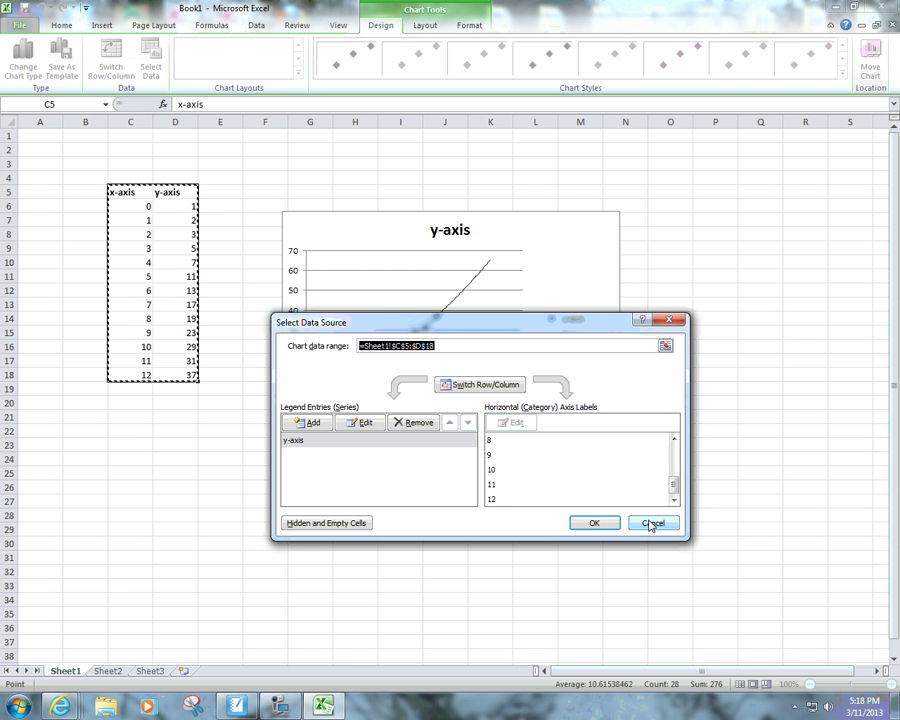
left_click(651, 521)
left_click(450, 449)
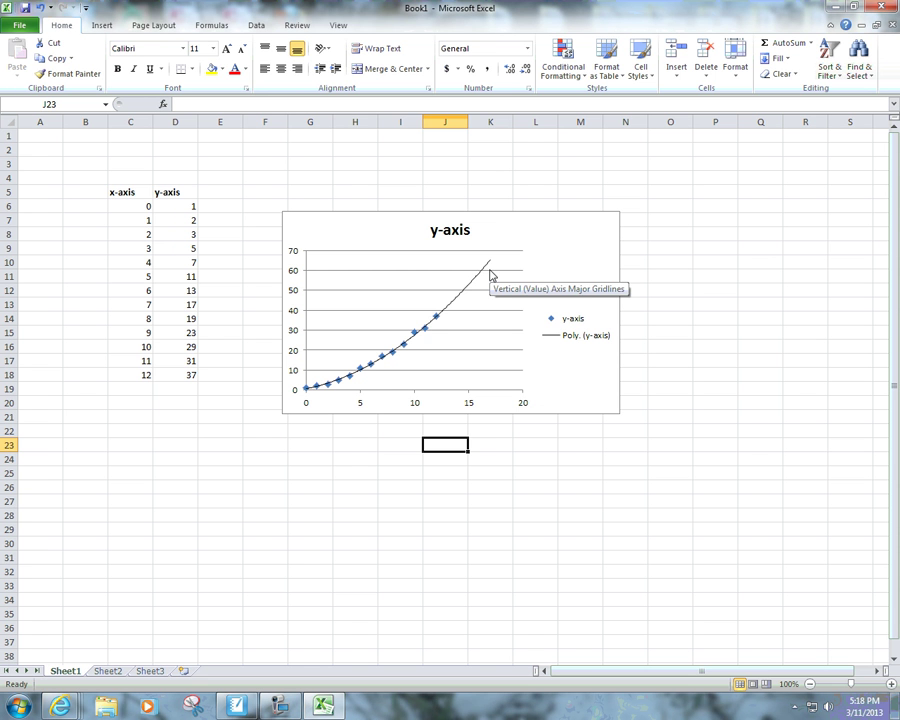
left_click(418, 429)
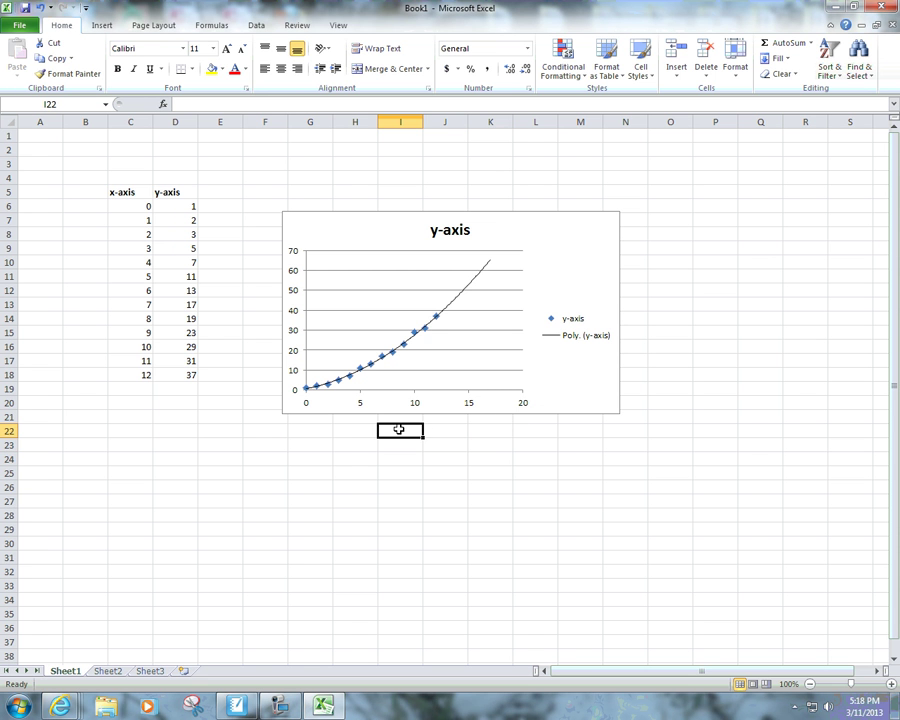
left_click(519, 431)
left_click(357, 434)
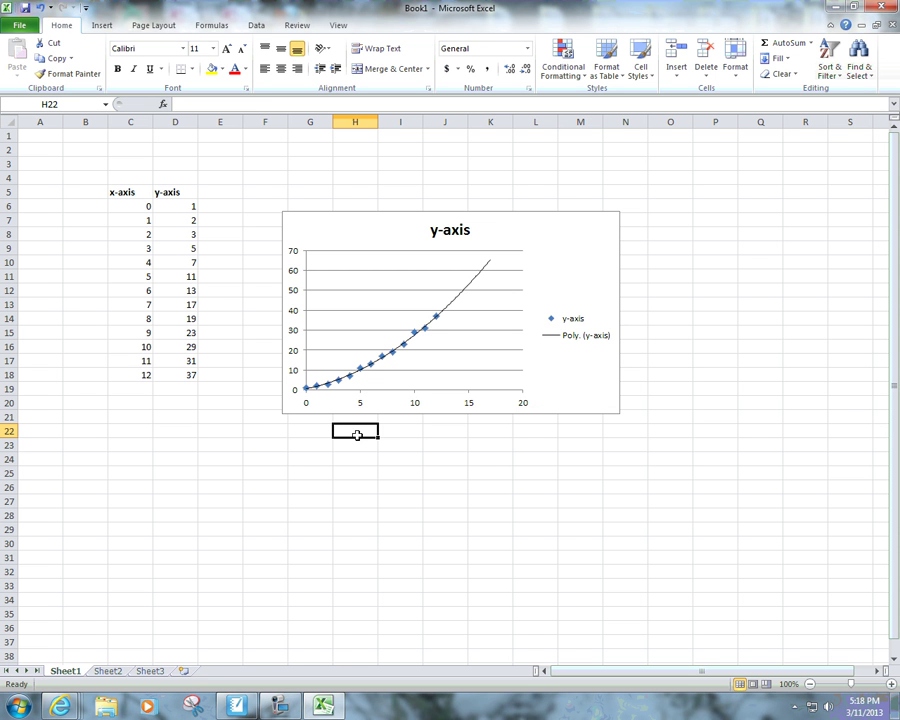
left_click(532, 430)
left_click(360, 432)
left_click(586, 431)
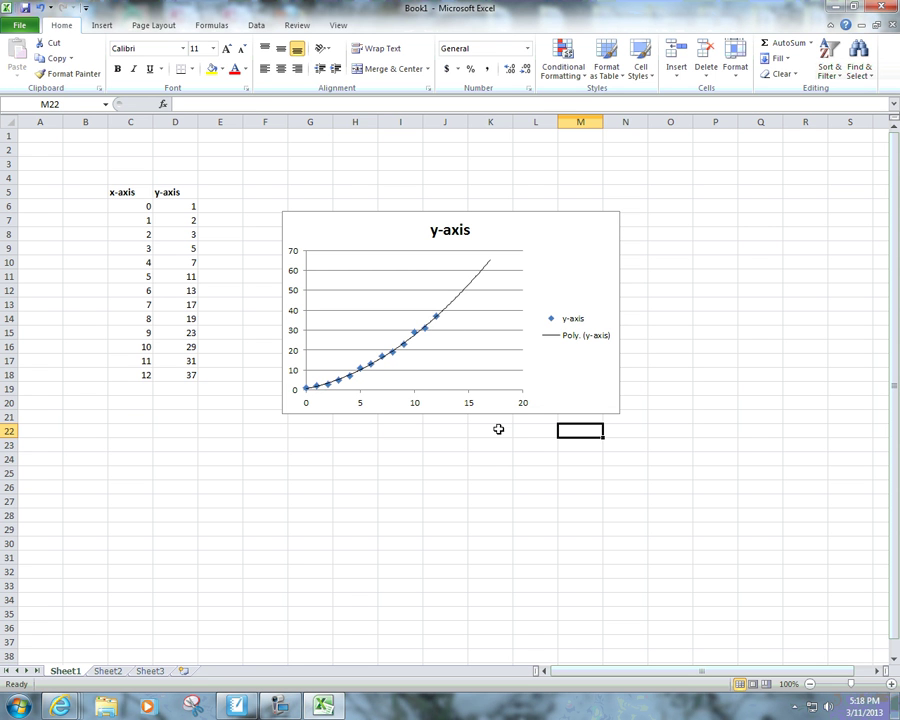
left_click(339, 428)
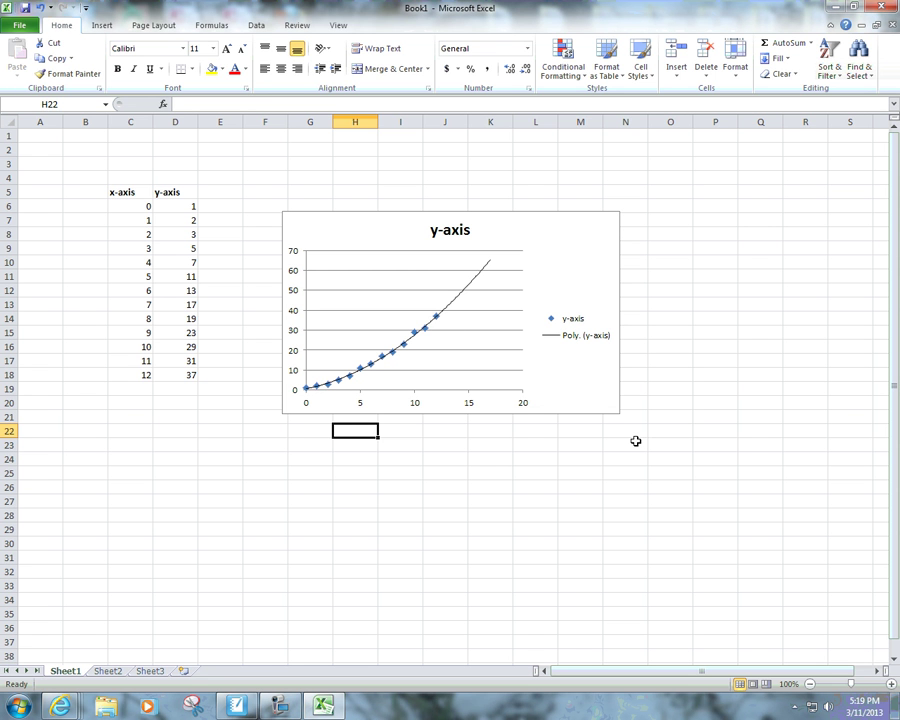